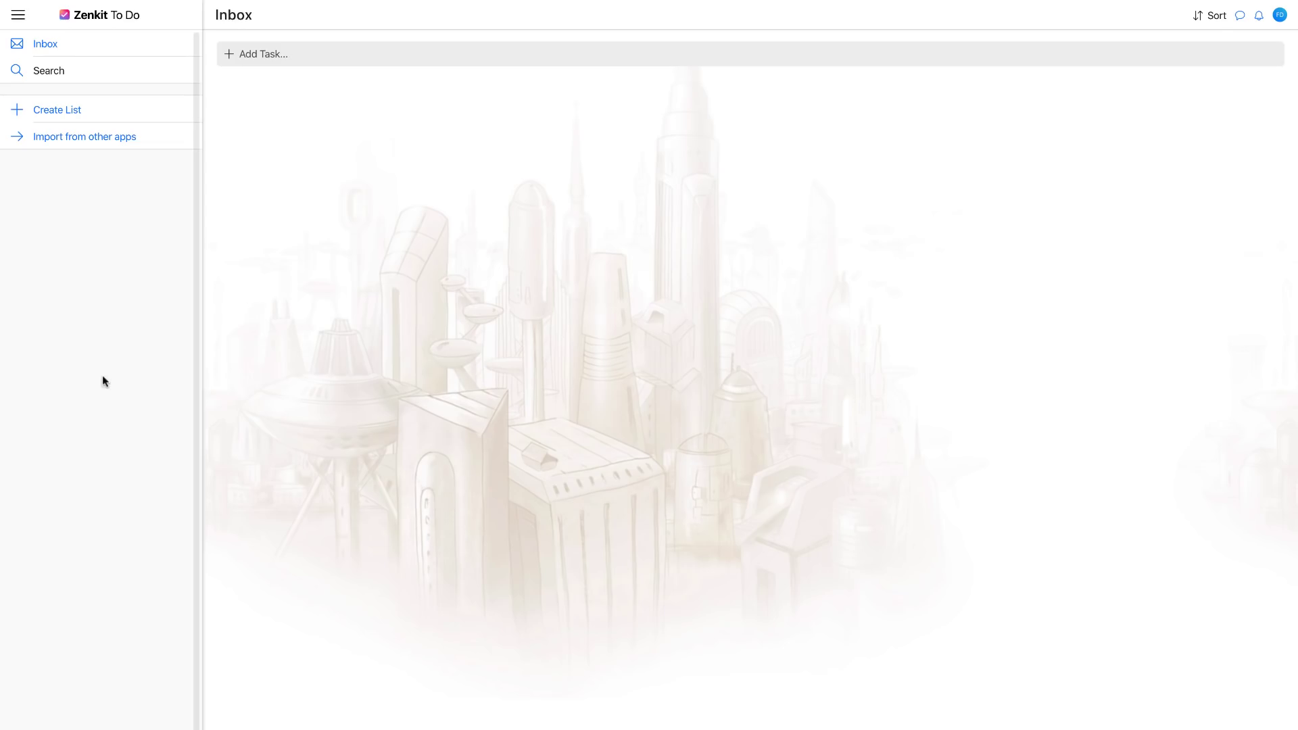
Hide and re-show the list sidebar, then open and close the Conversations overview
left_click(18, 17)
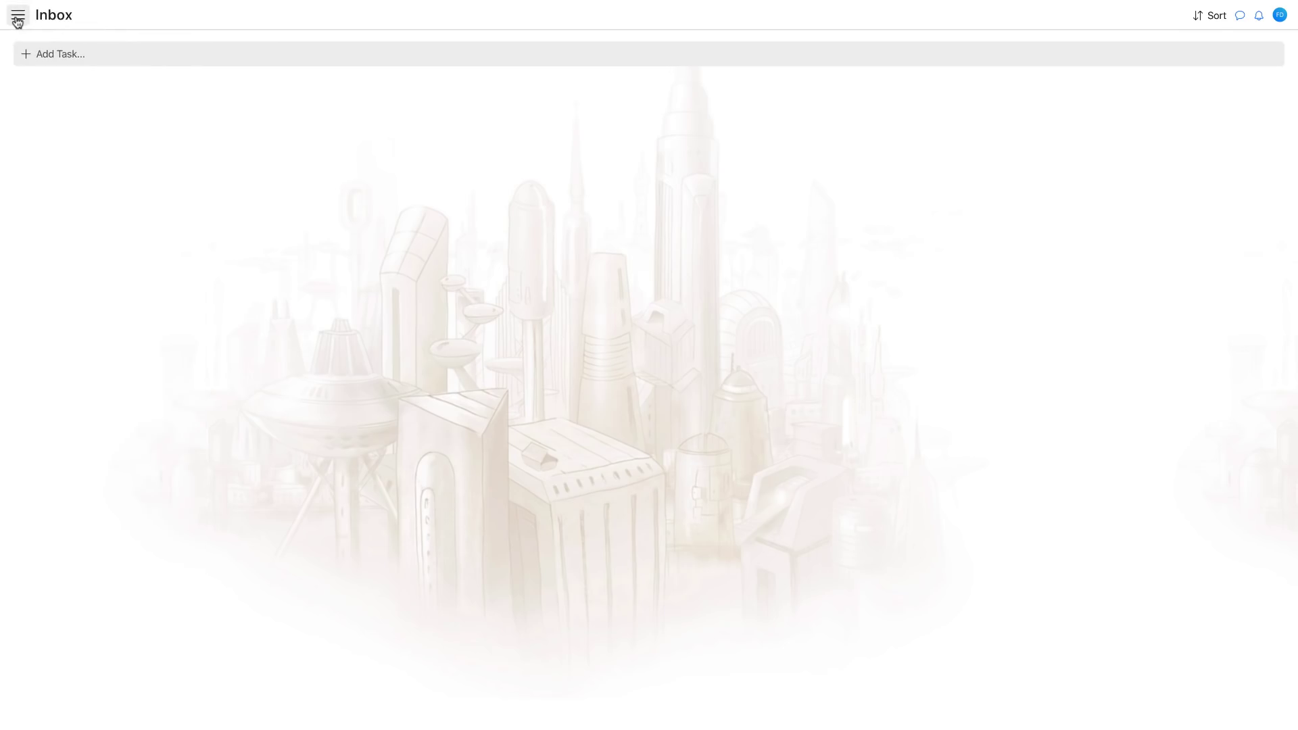
left_click(17, 16)
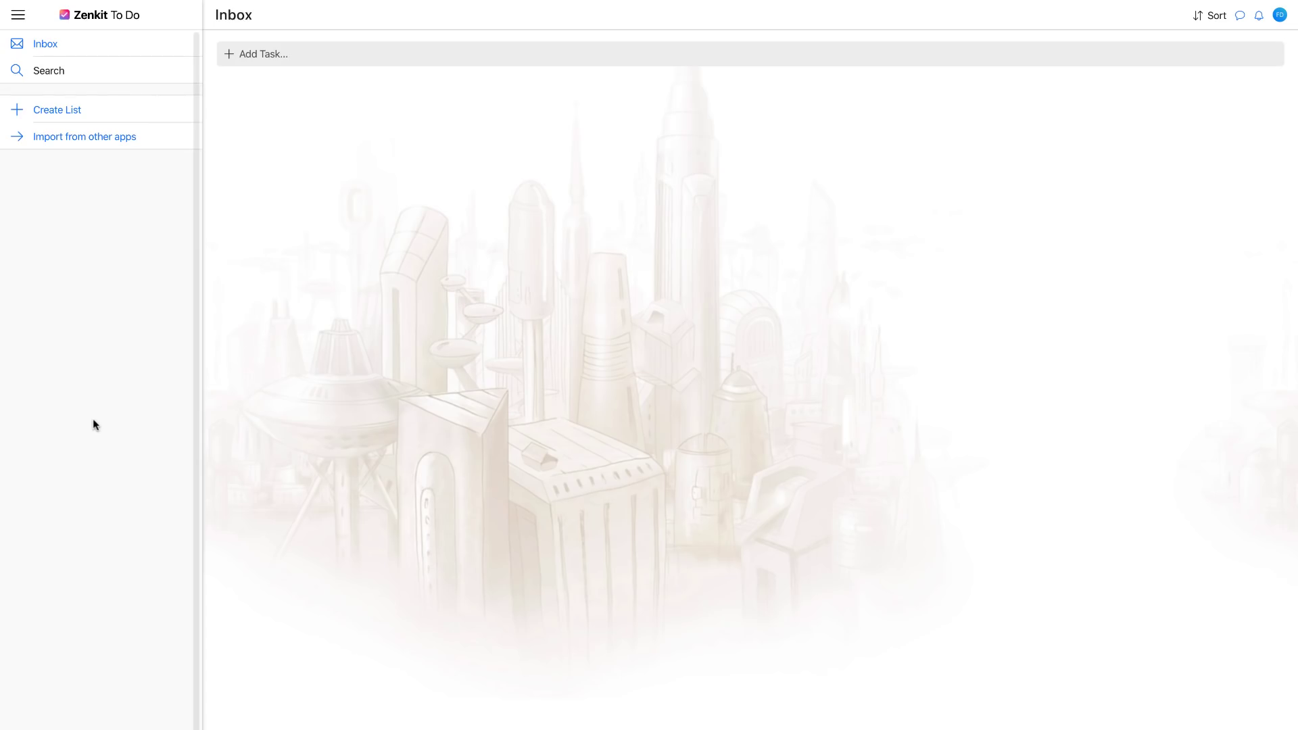
left_click(1239, 16)
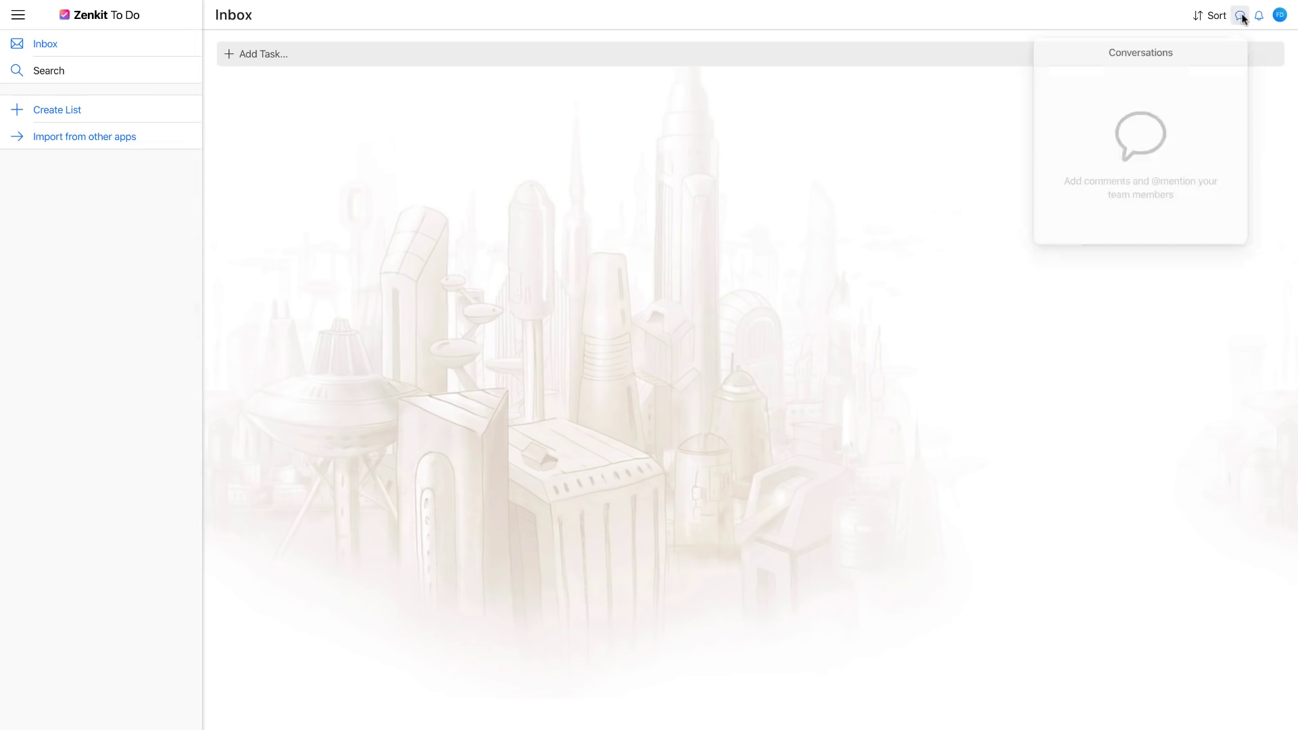
left_click(1265, 77)
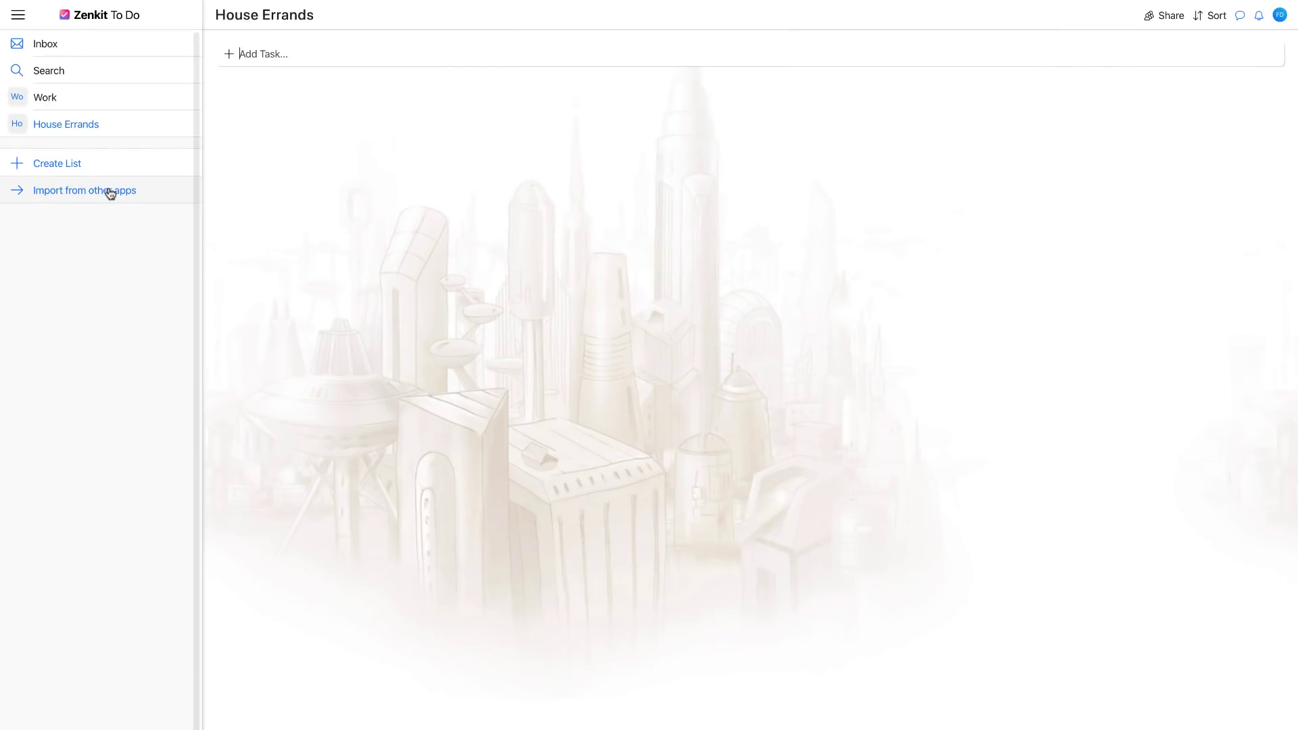
Glance at the import options, then add Fix Sign to Front Door, Print Birth Plan and Clean Workspace
left_click(109, 191)
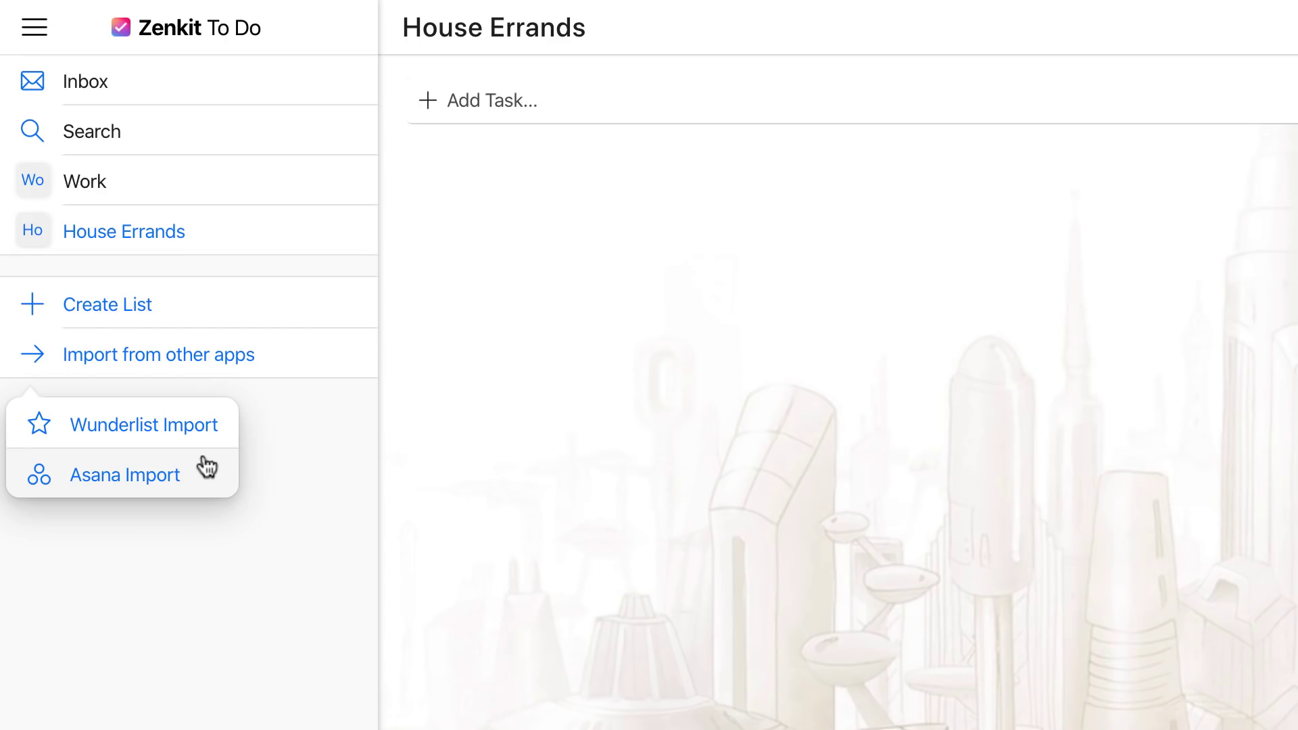
left_click(242, 250)
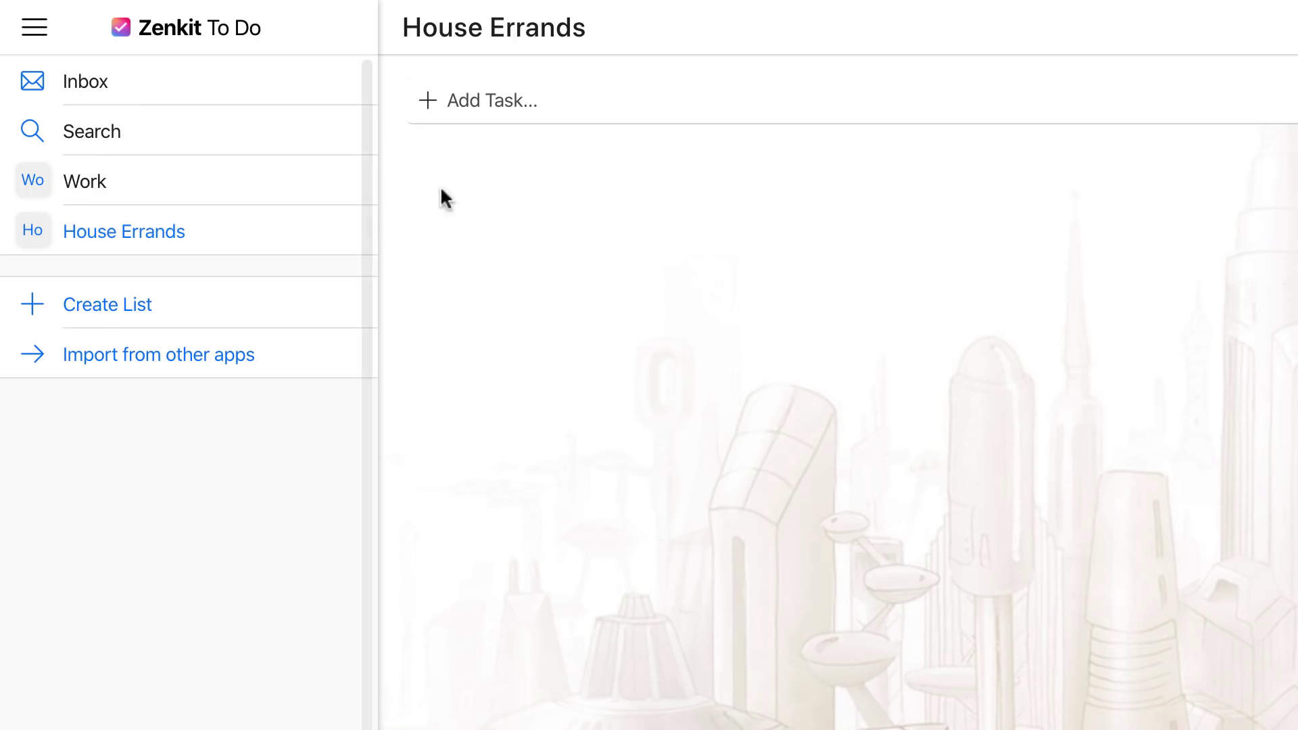
left_click(517, 115)
type("Fix Sign to")
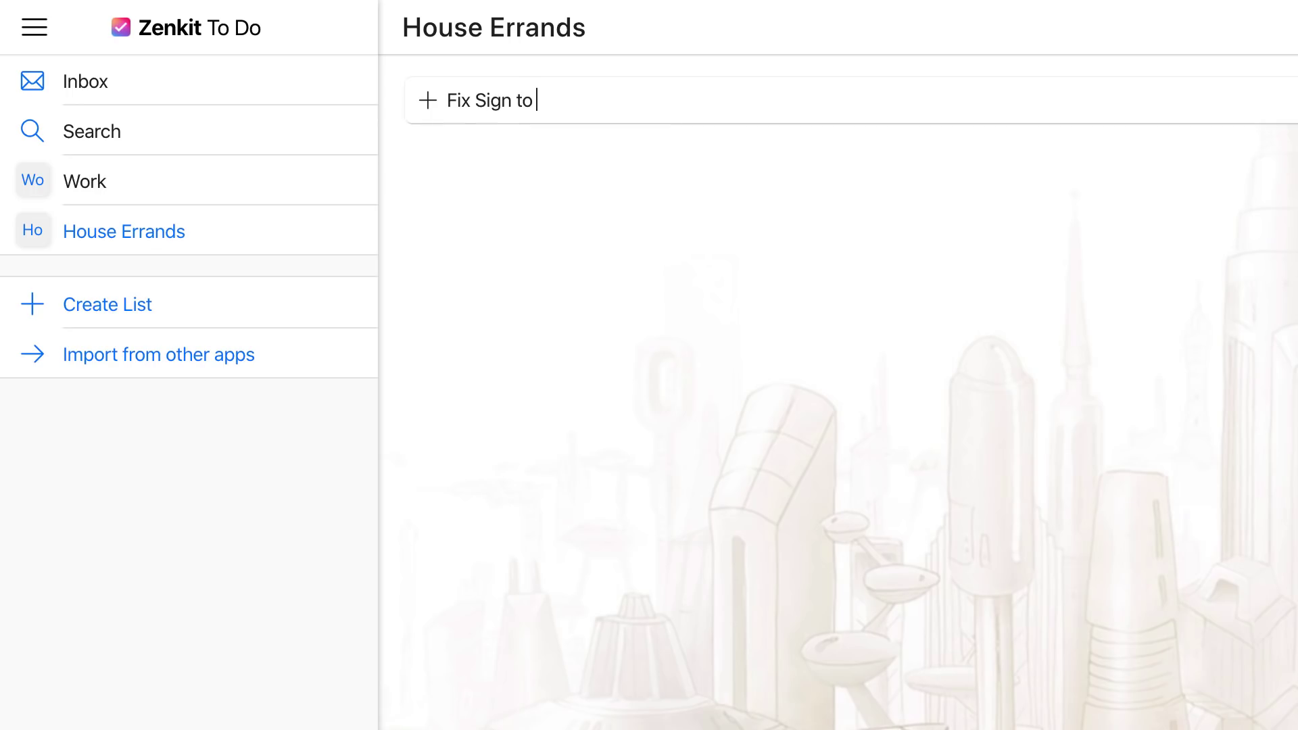
type(" Front Door")
key("Return")
type("Print Birth Plan")
key("Return")
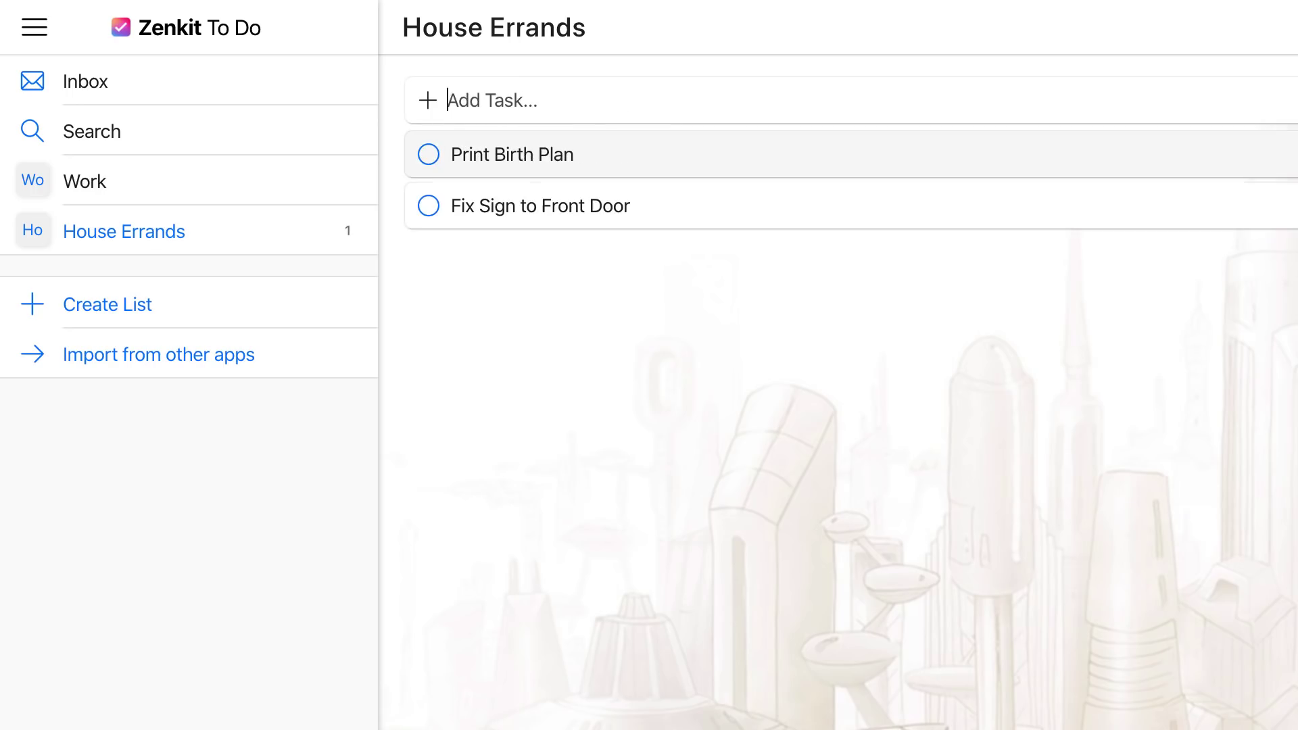
type("Clean Workspace")
key("Return")
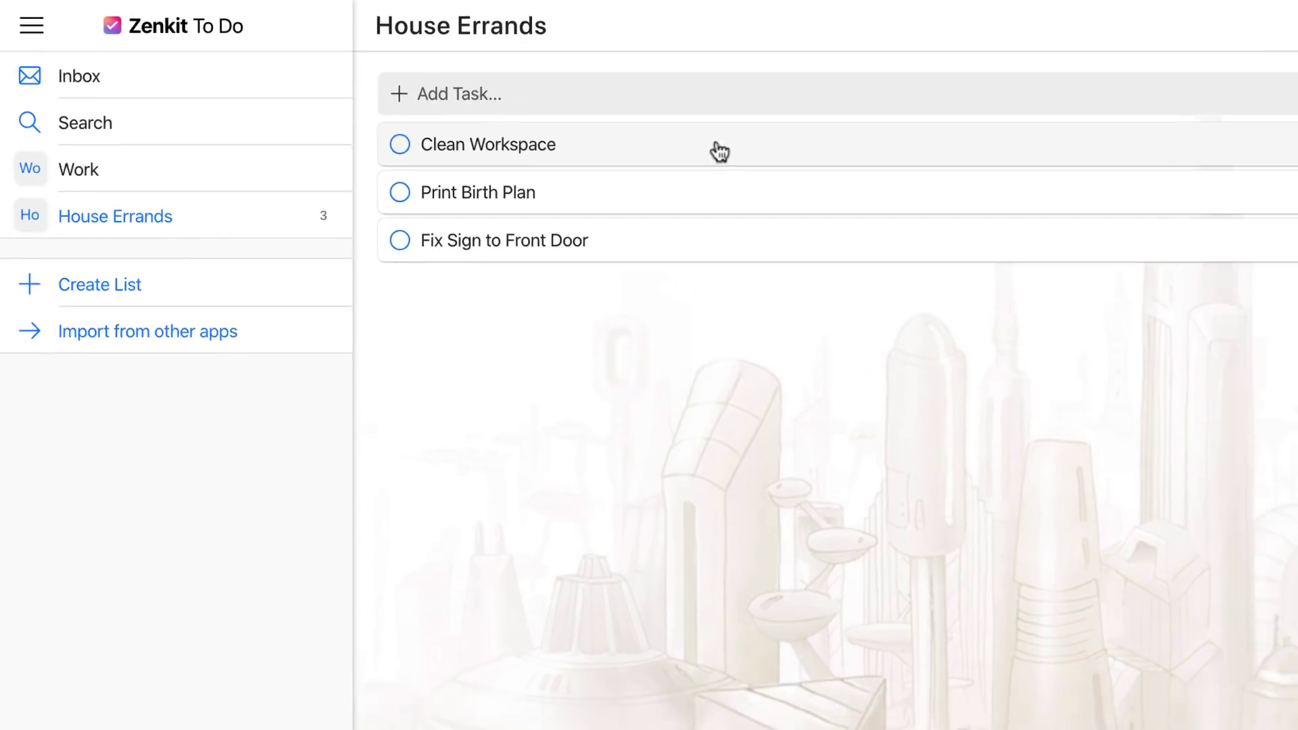
Set Clean Workspace's due date to April 7, 2020
left_click(719, 152)
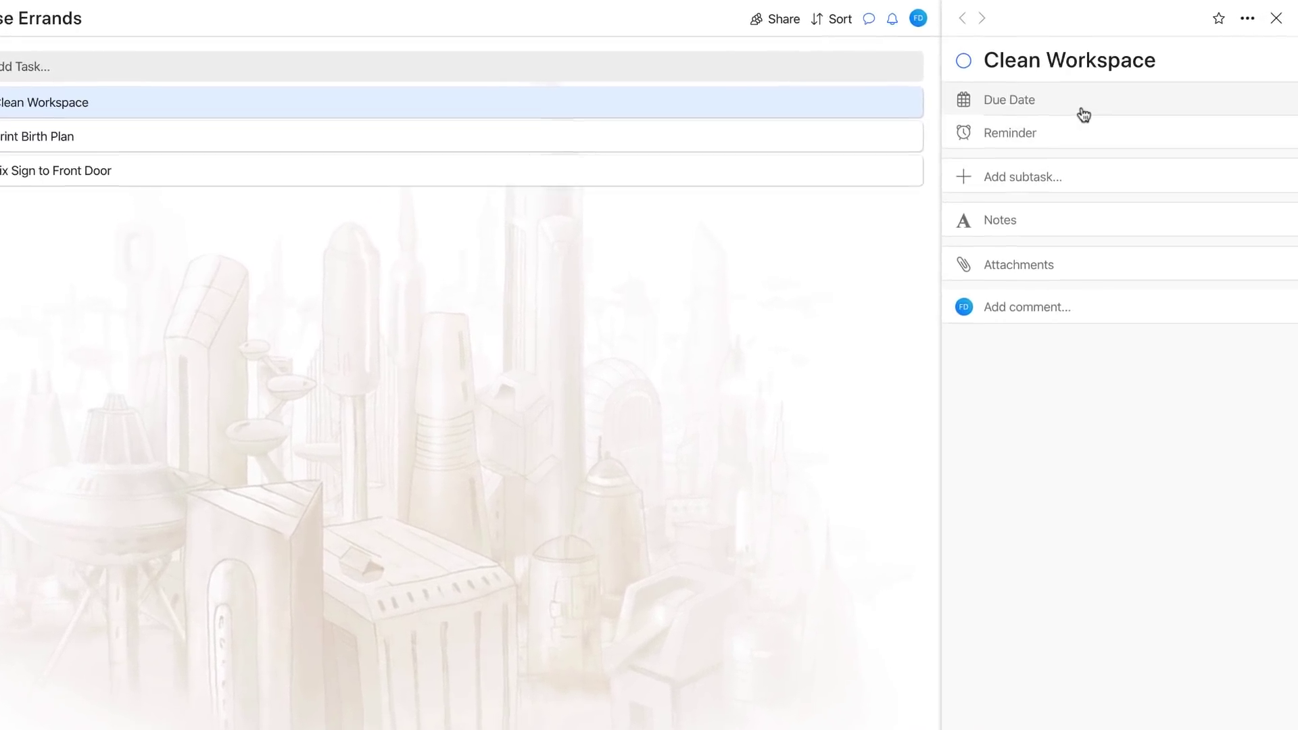
left_click(1080, 100)
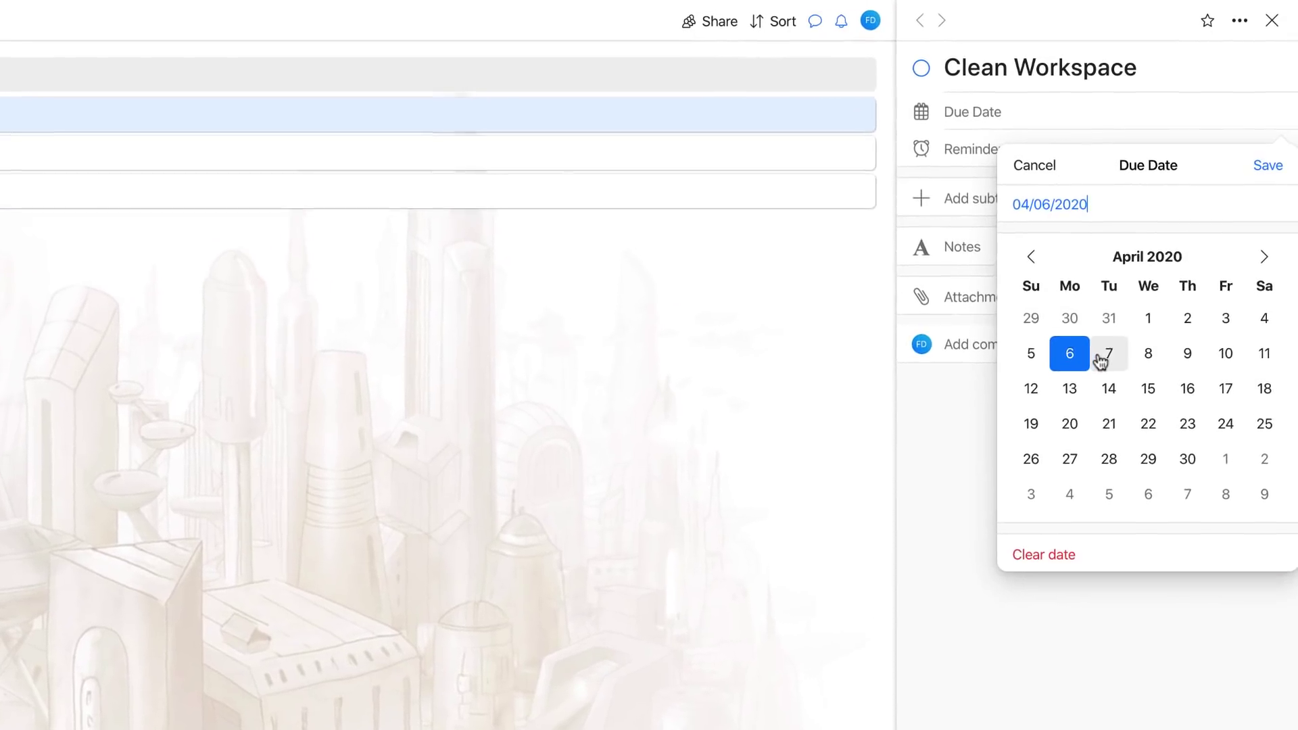
left_click(1104, 360)
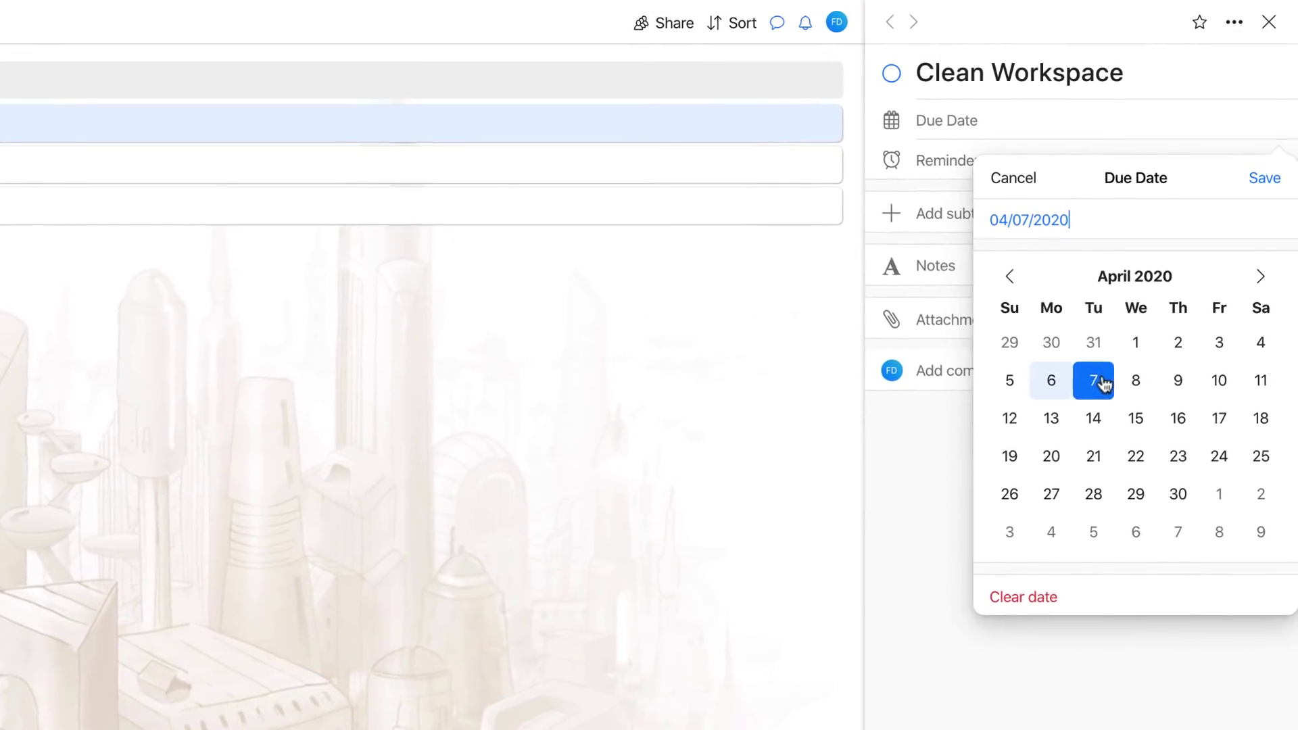
left_click(927, 437)
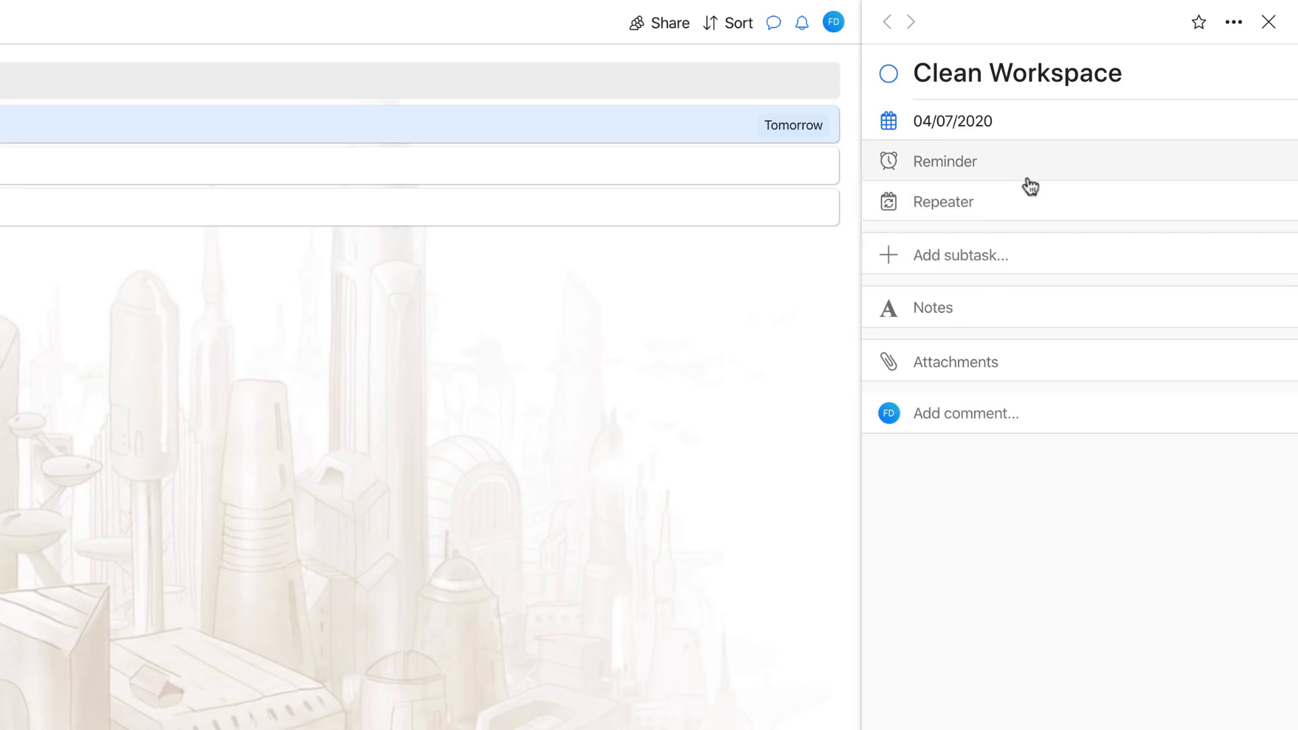
Make Clean Workspace repeat weekly on Tuesday and Wednesday, and begin its notes
left_click(977, 203)
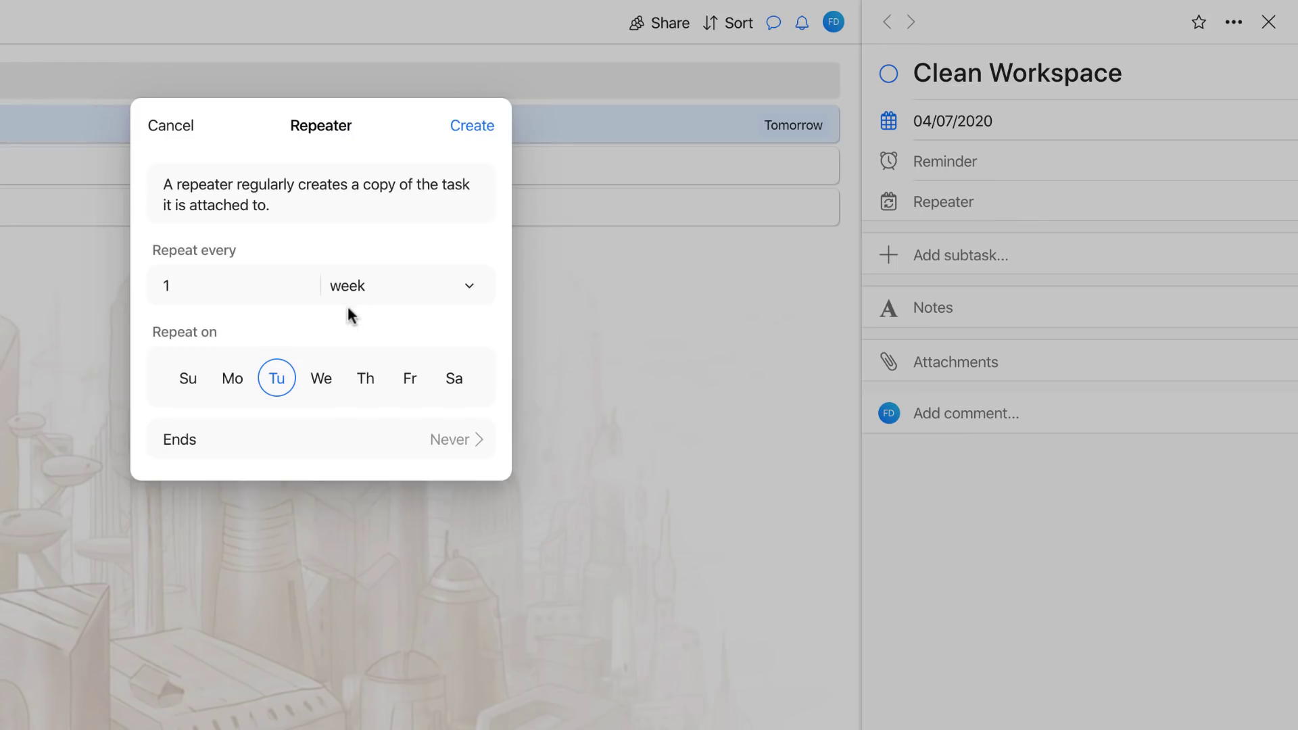
left_click(328, 381)
left_click(474, 126)
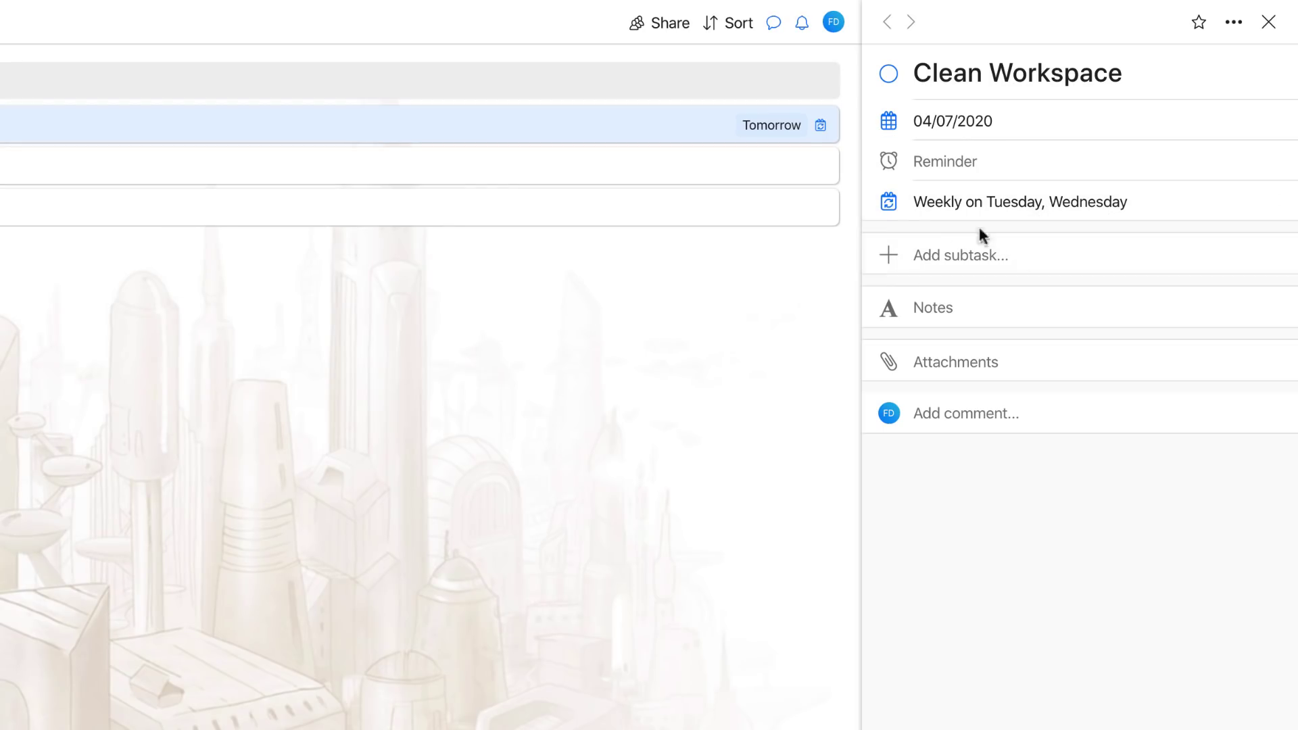
left_click(960, 317)
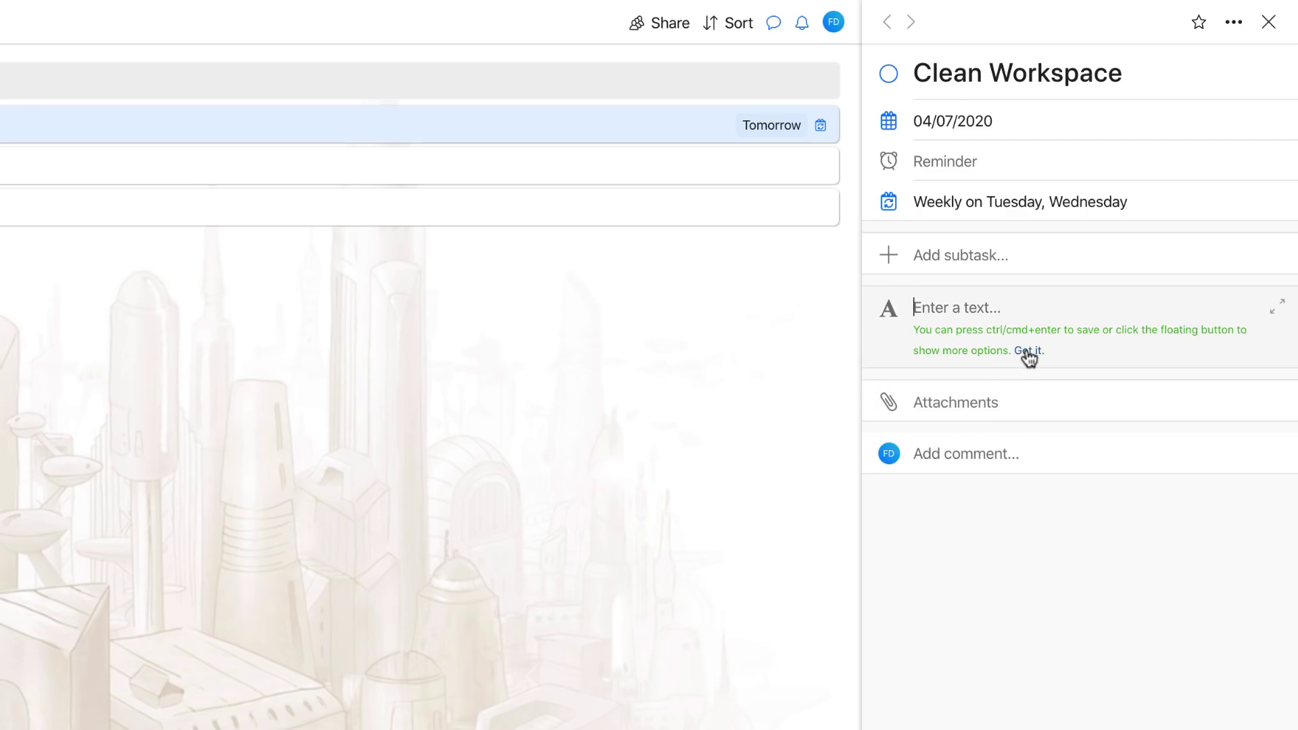
Expand the notes editor, view its text format options, and close it without saving
left_click(1277, 306)
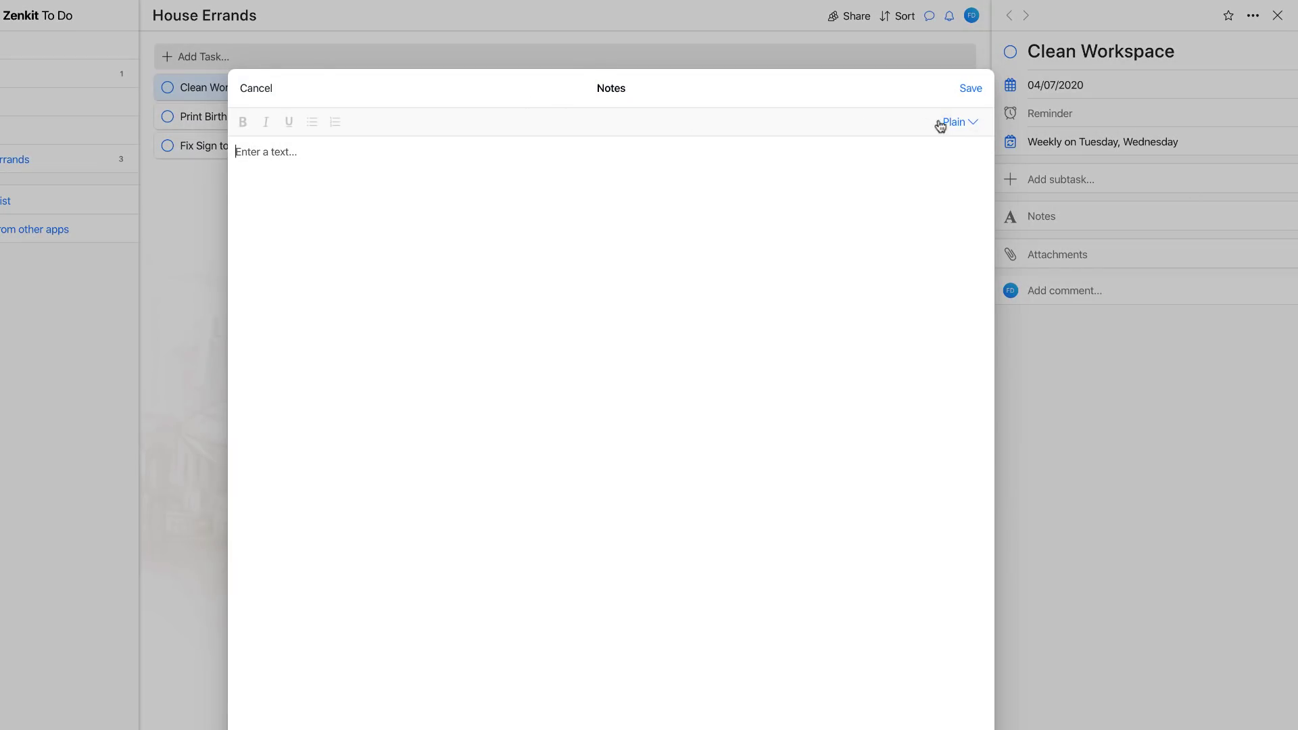
left_click(945, 120)
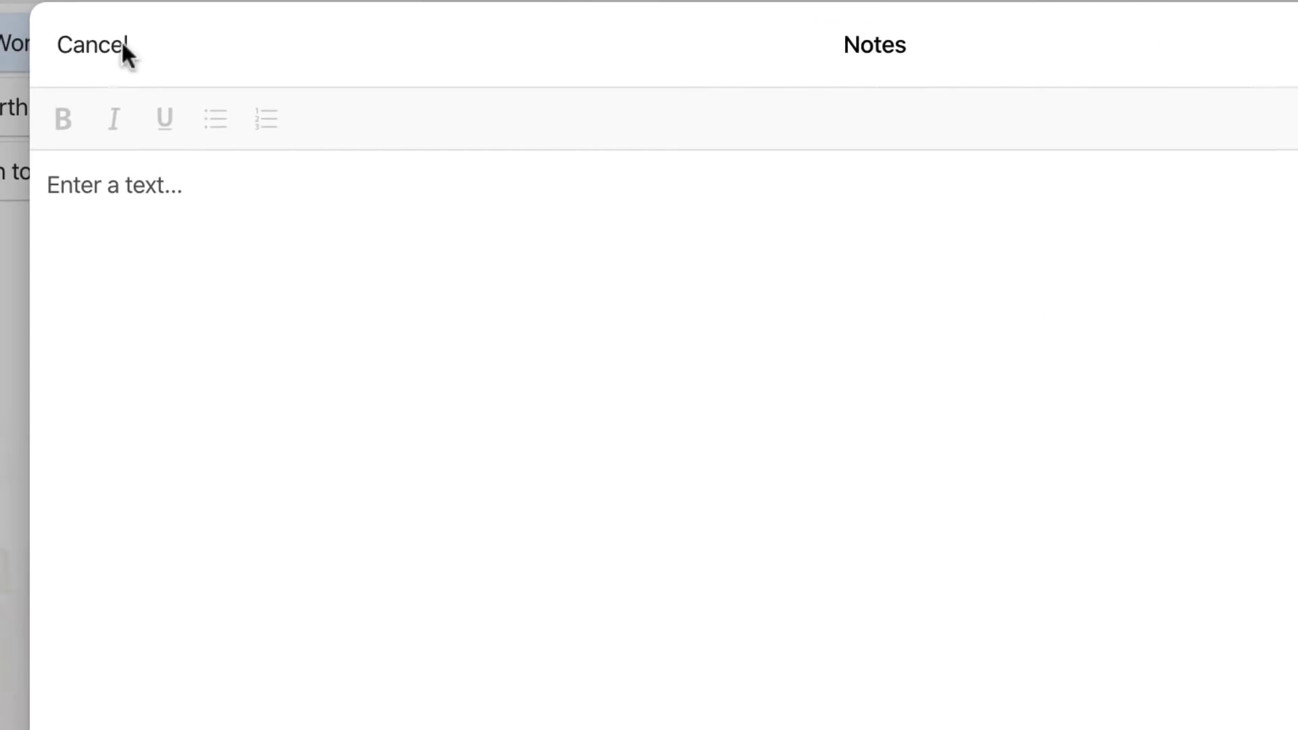
left_click(121, 39)
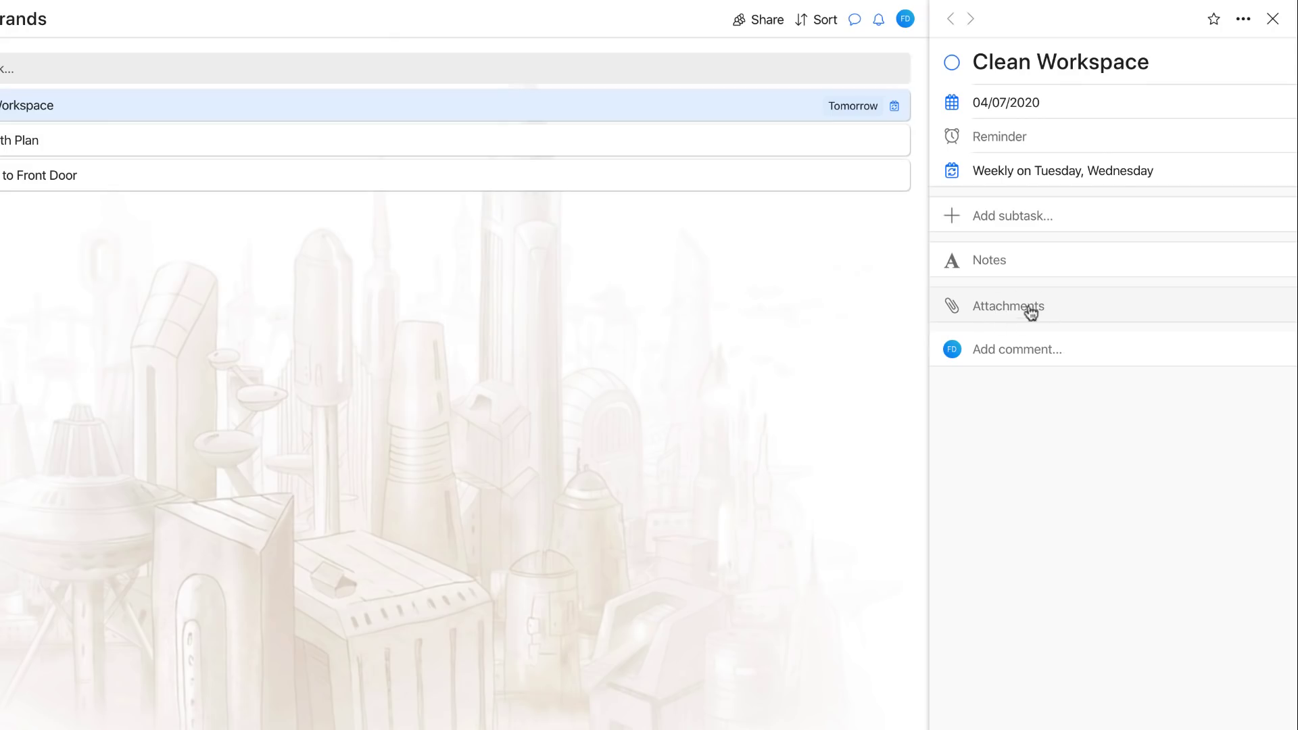
Browse the task's more-actions menu, then check the Week list and switch to Inbox
left_click(1243, 21)
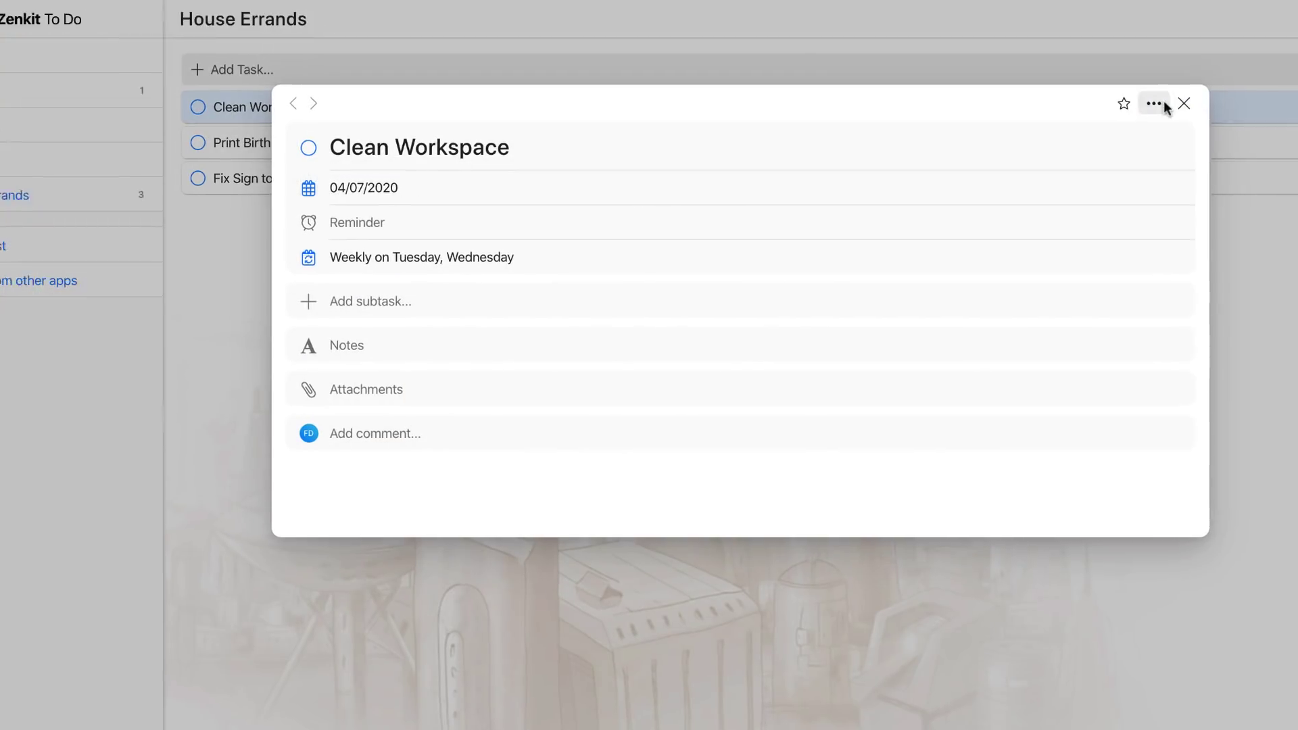
left_click(1163, 102)
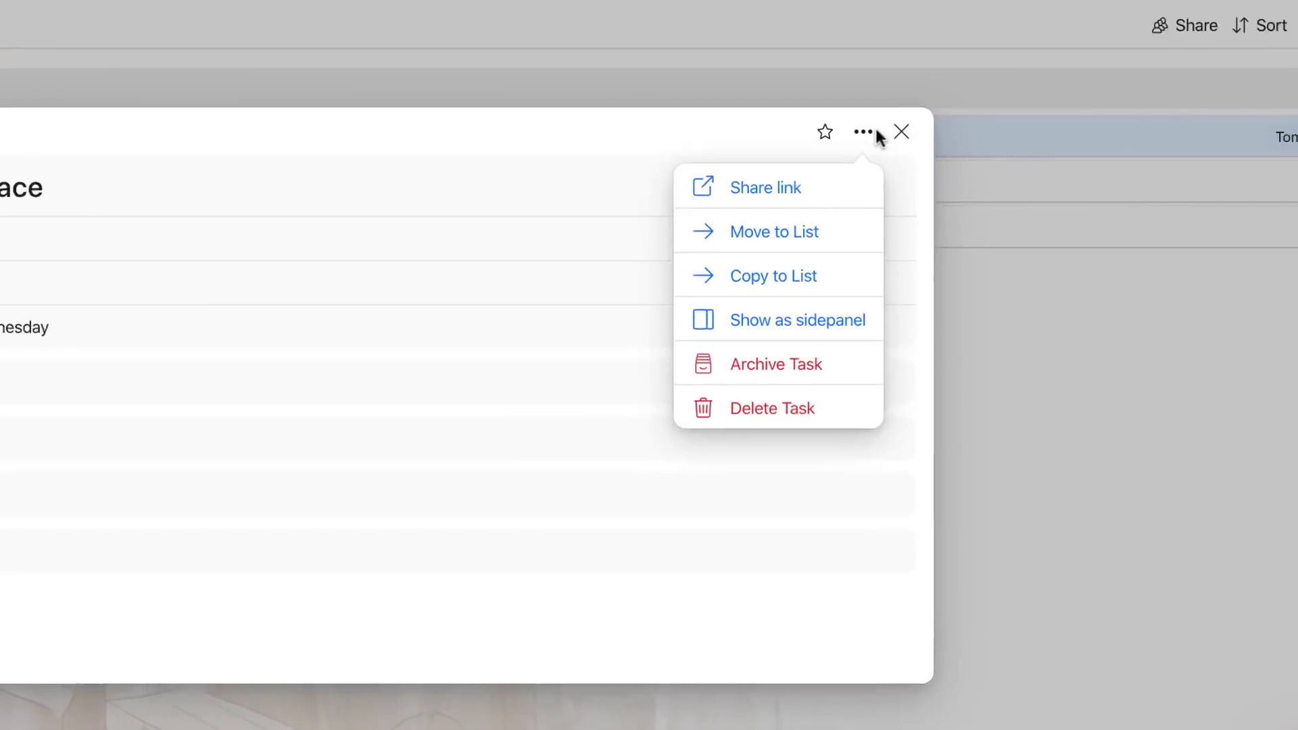
left_click(1149, 253)
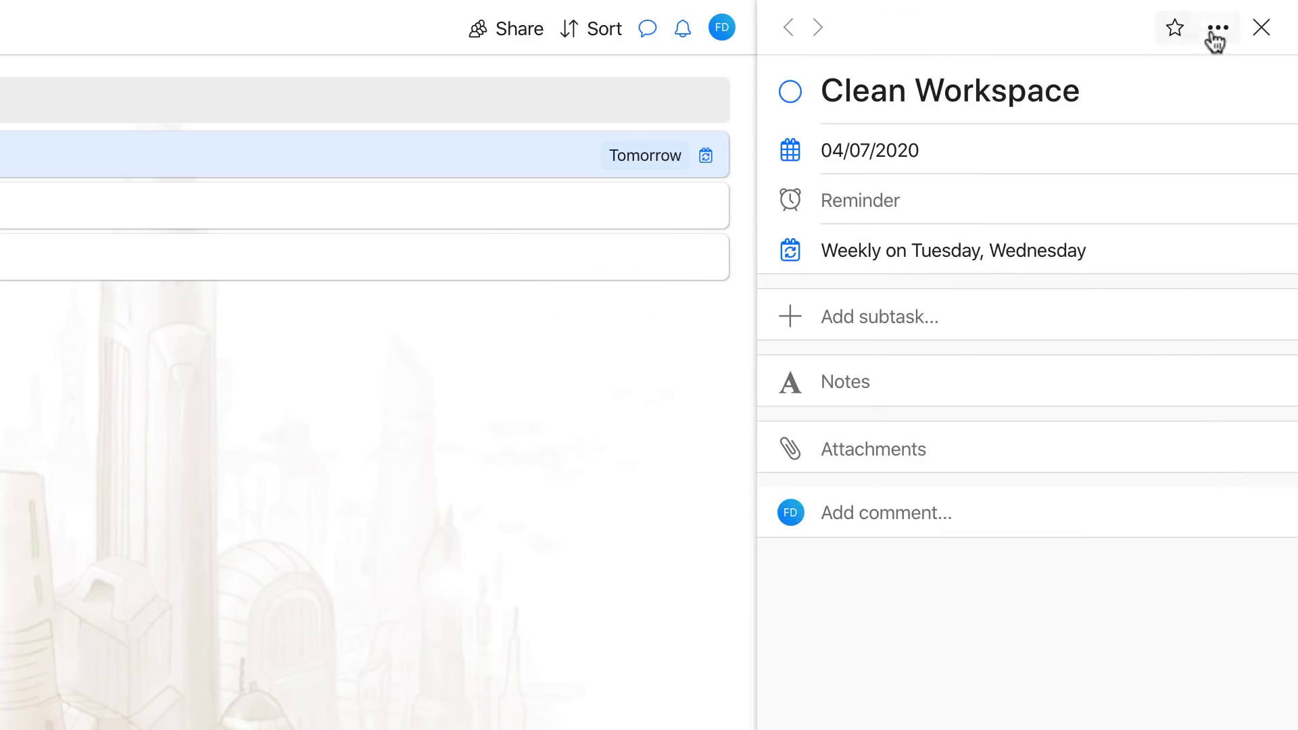
left_click(1217, 28)
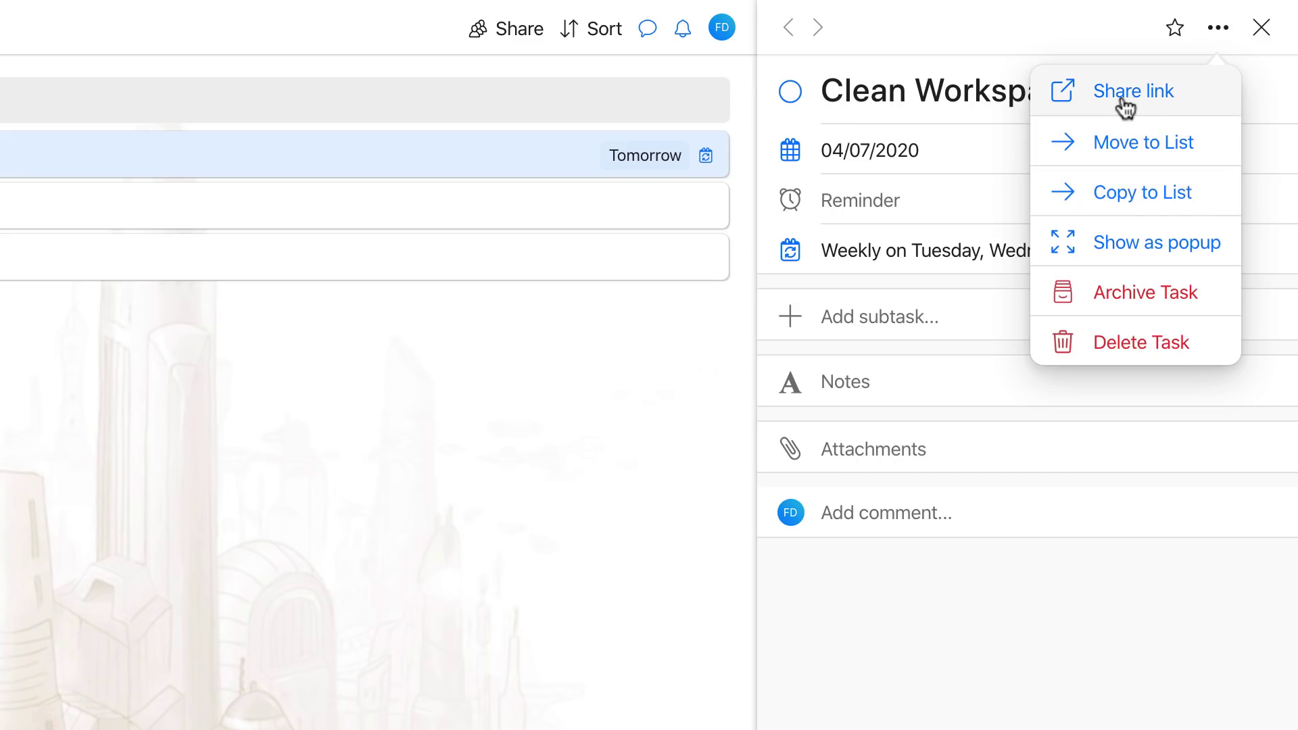
left_click(1088, 102)
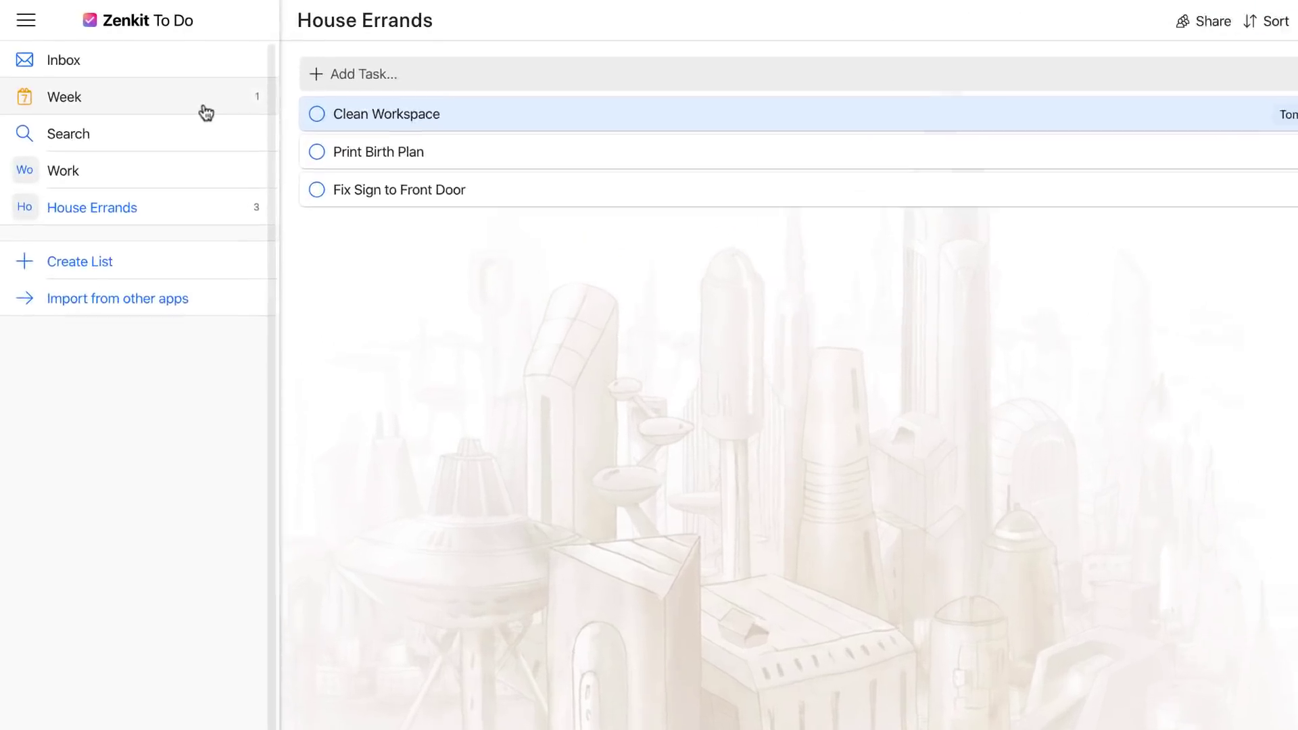
left_click(154, 73)
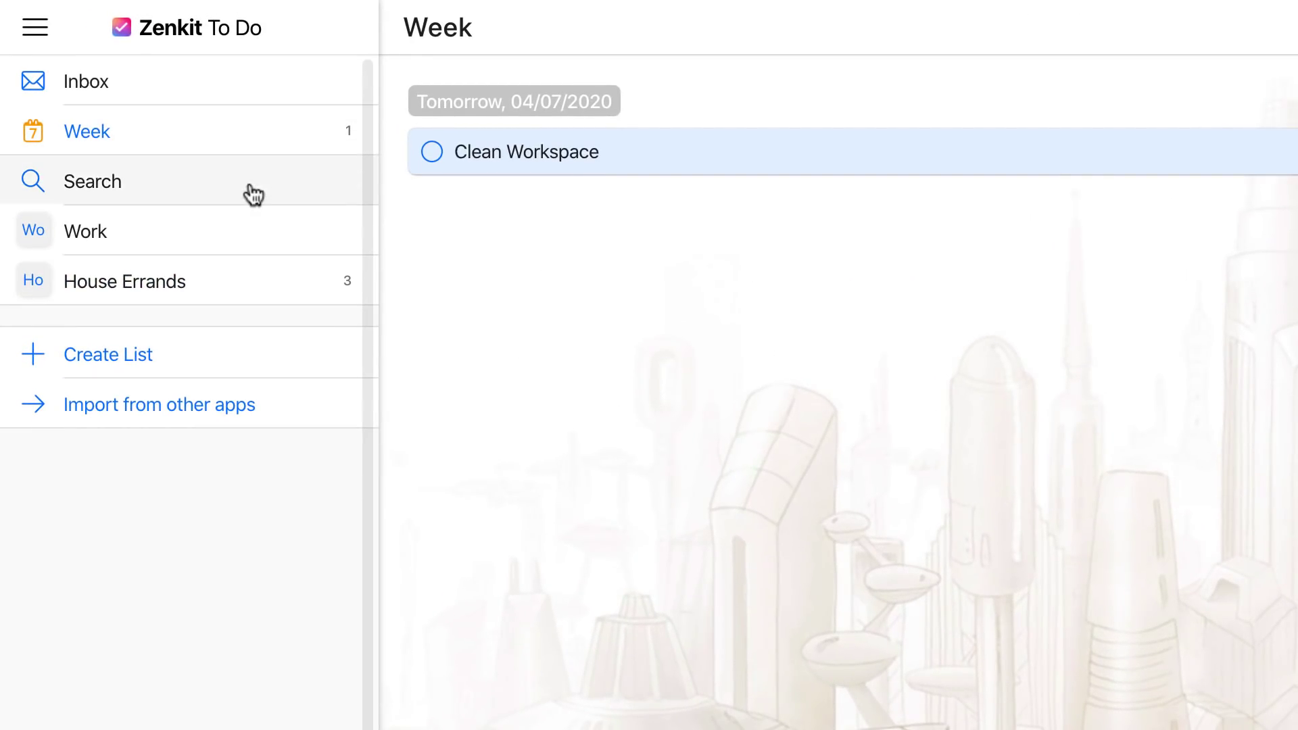
left_click(251, 99)
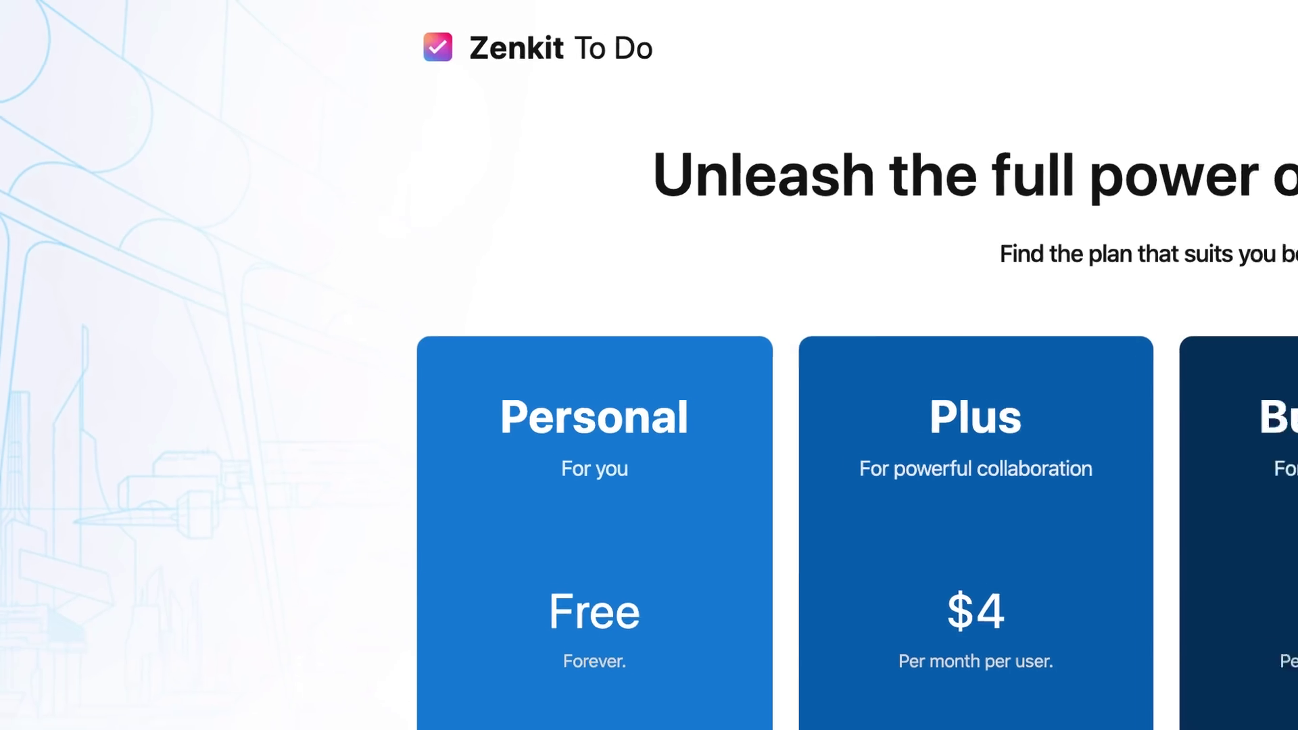
scroll(1150, 382, "up", 1)
scroll(1151, 382, "down", 3)
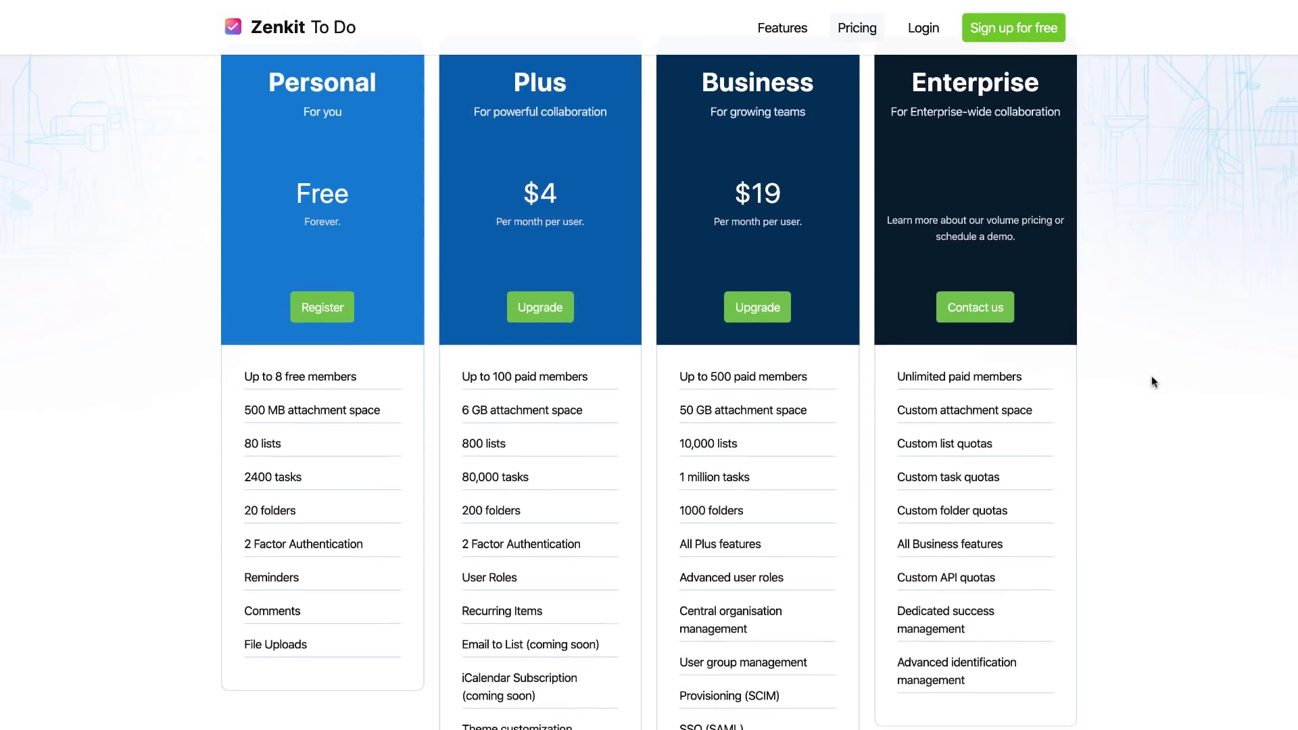
scroll(1152, 382, "up", 1)
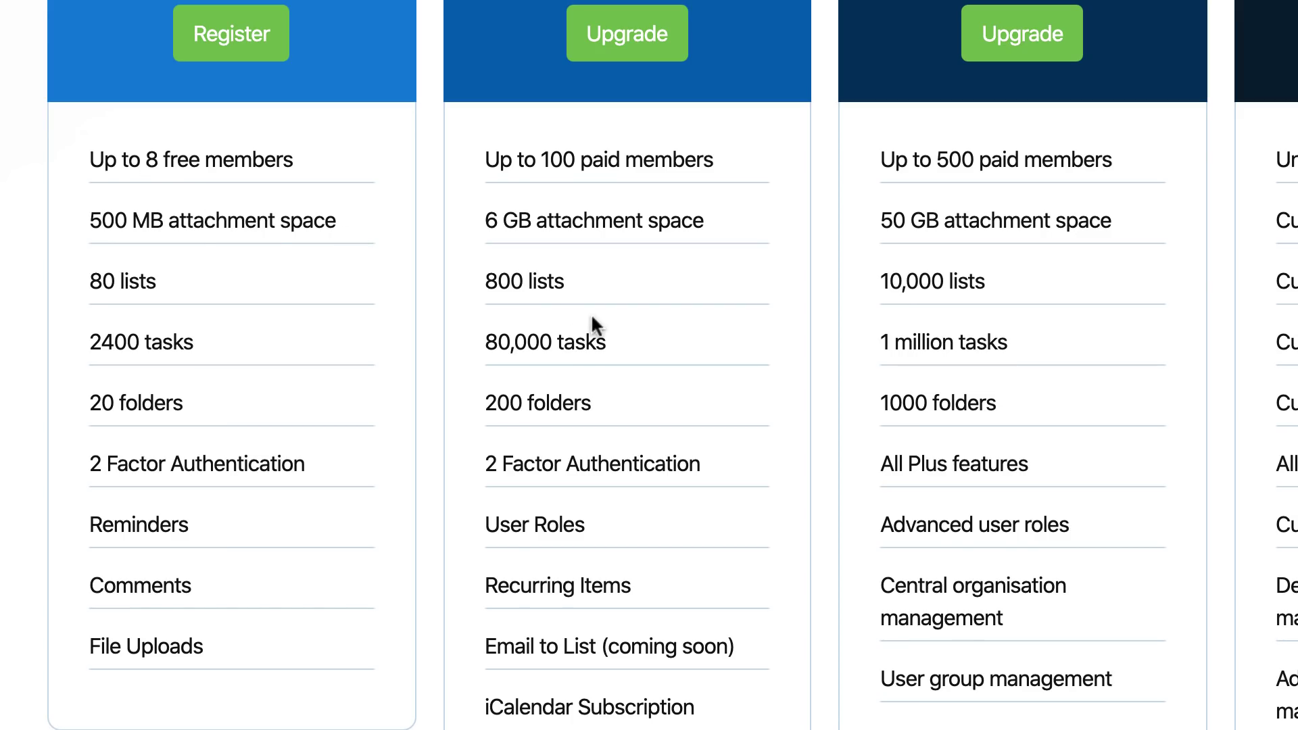
scroll(594, 325, "down", 3)
scroll(769, 161, "up", 3)
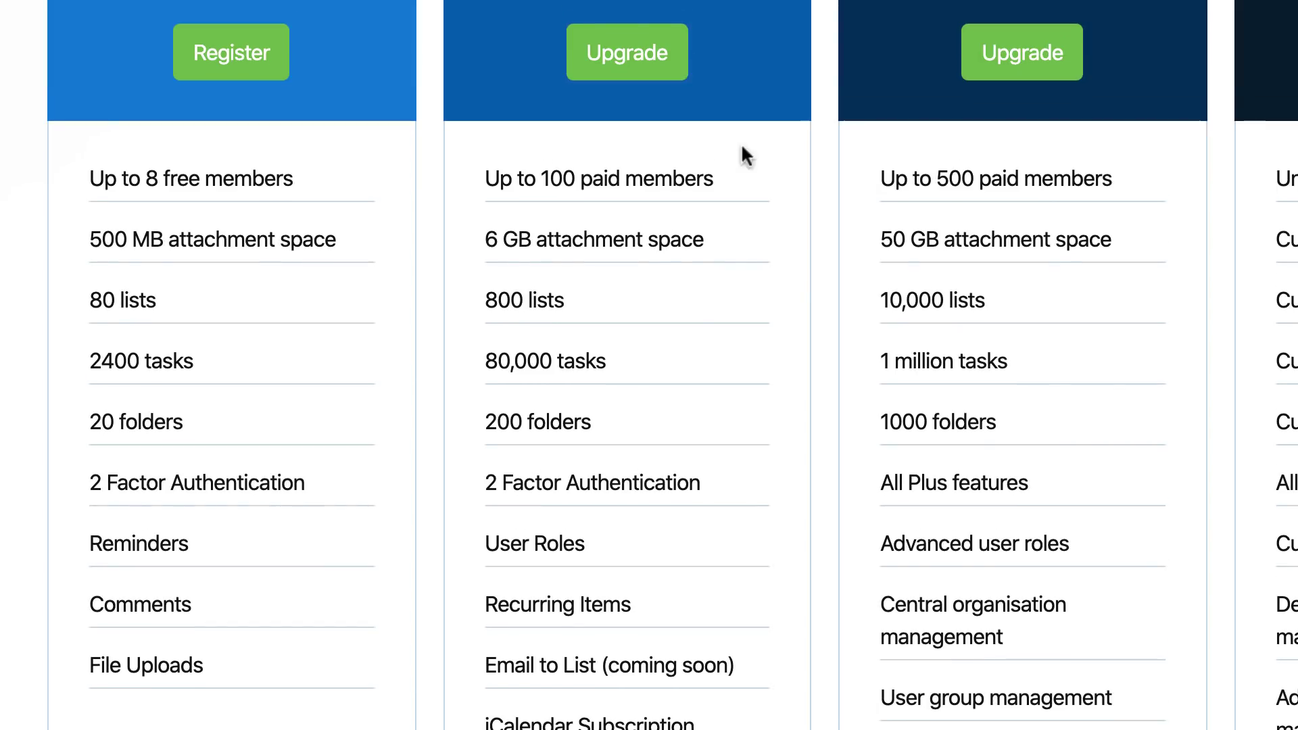
scroll(720, 142, "up", 3)
scroll(716, 153, "down", 3)
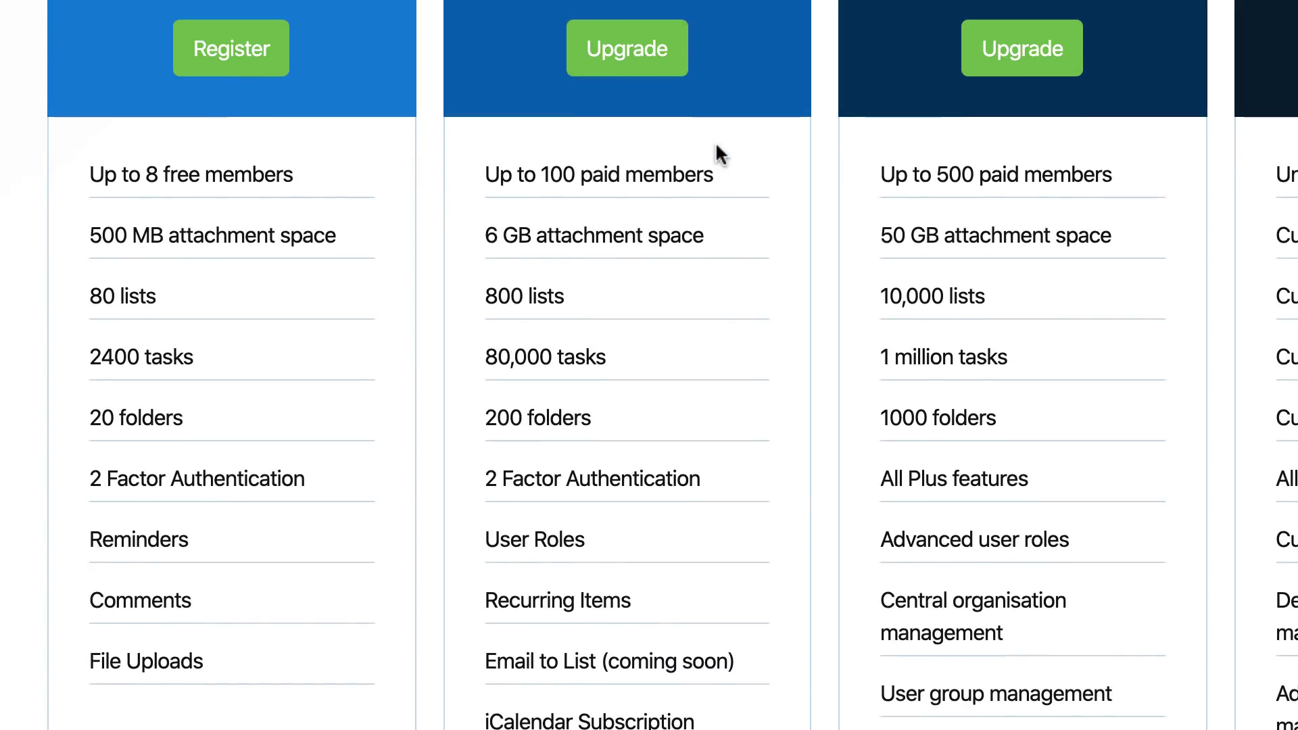
scroll(716, 152, "down", 2)
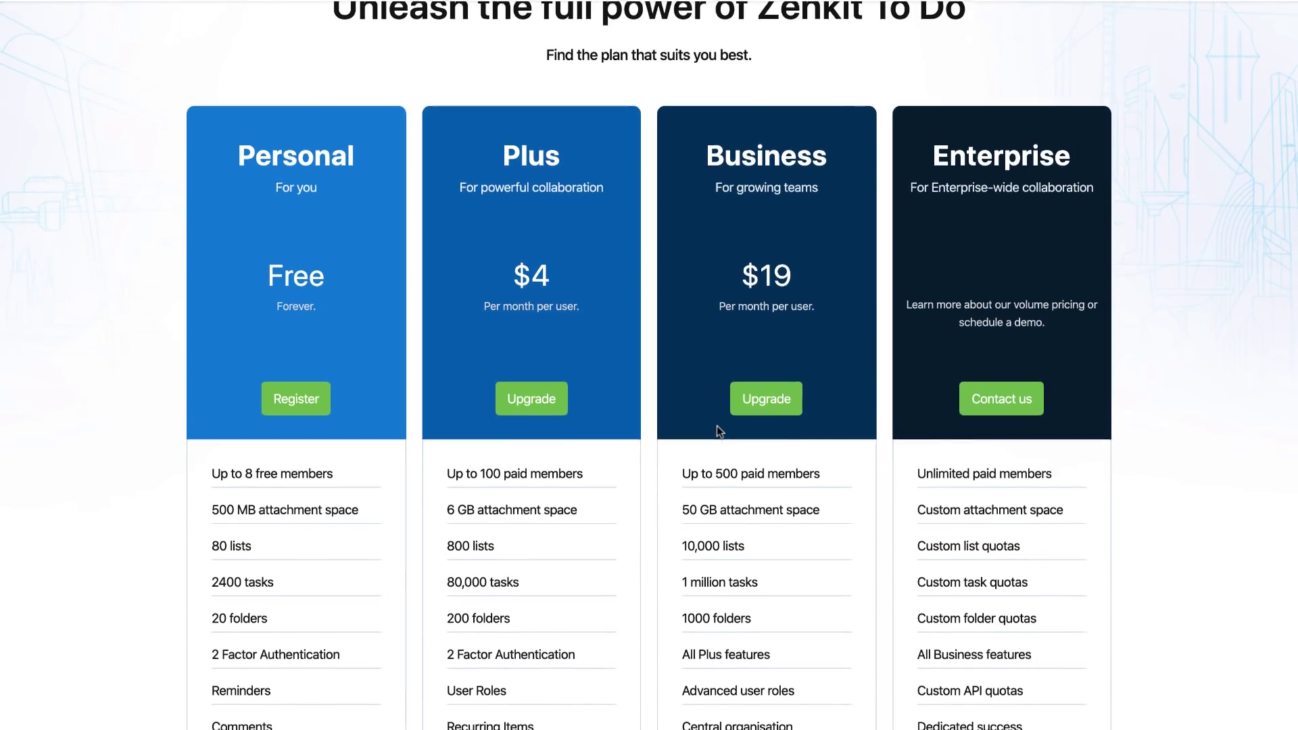
scroll(717, 431, "down", 1)
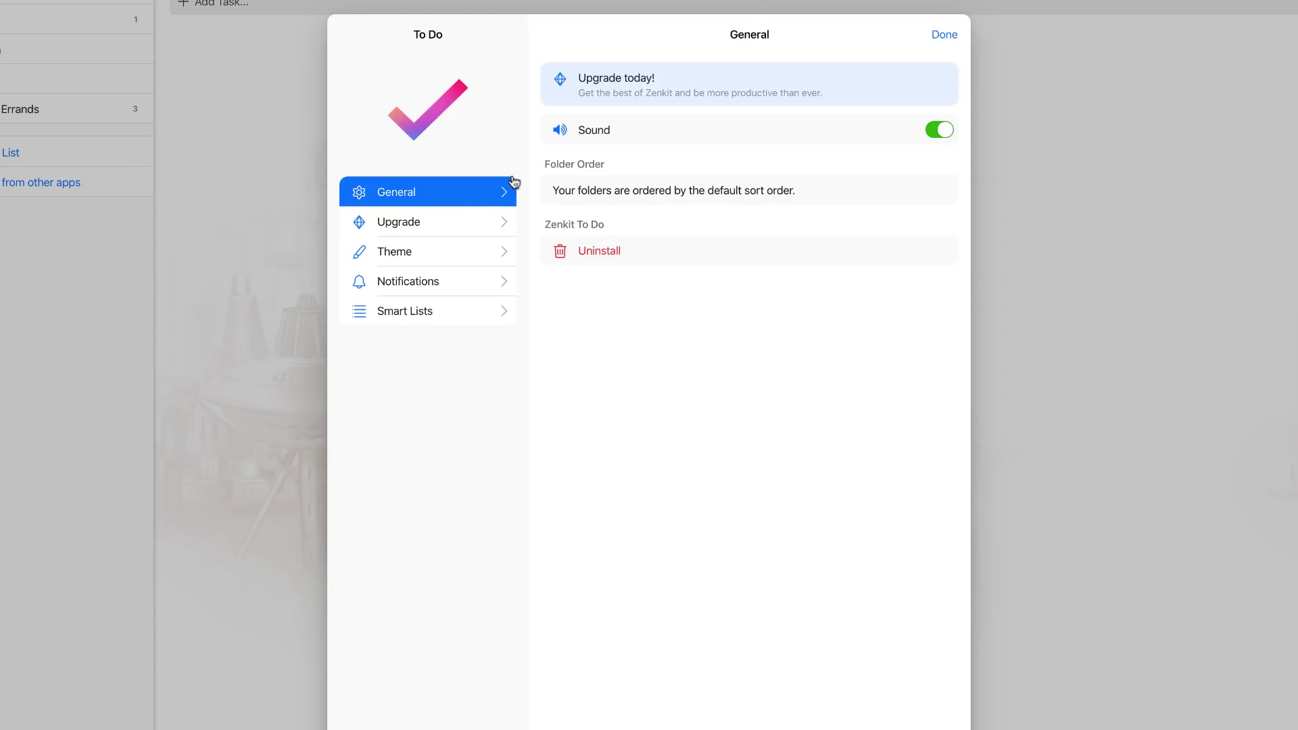
Open the upgrade options, review Plus and Business plans, and keep annual Plus totalling $36
left_click(490, 224)
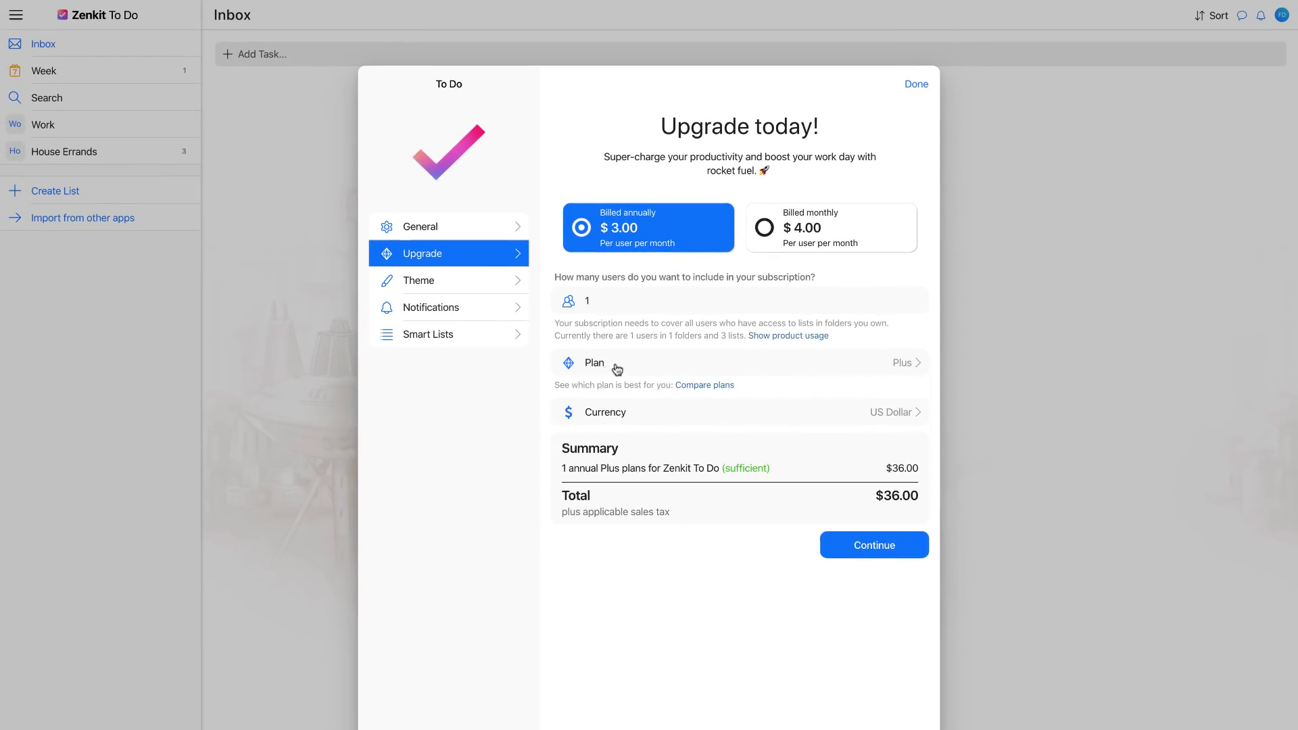
left_click(616, 370)
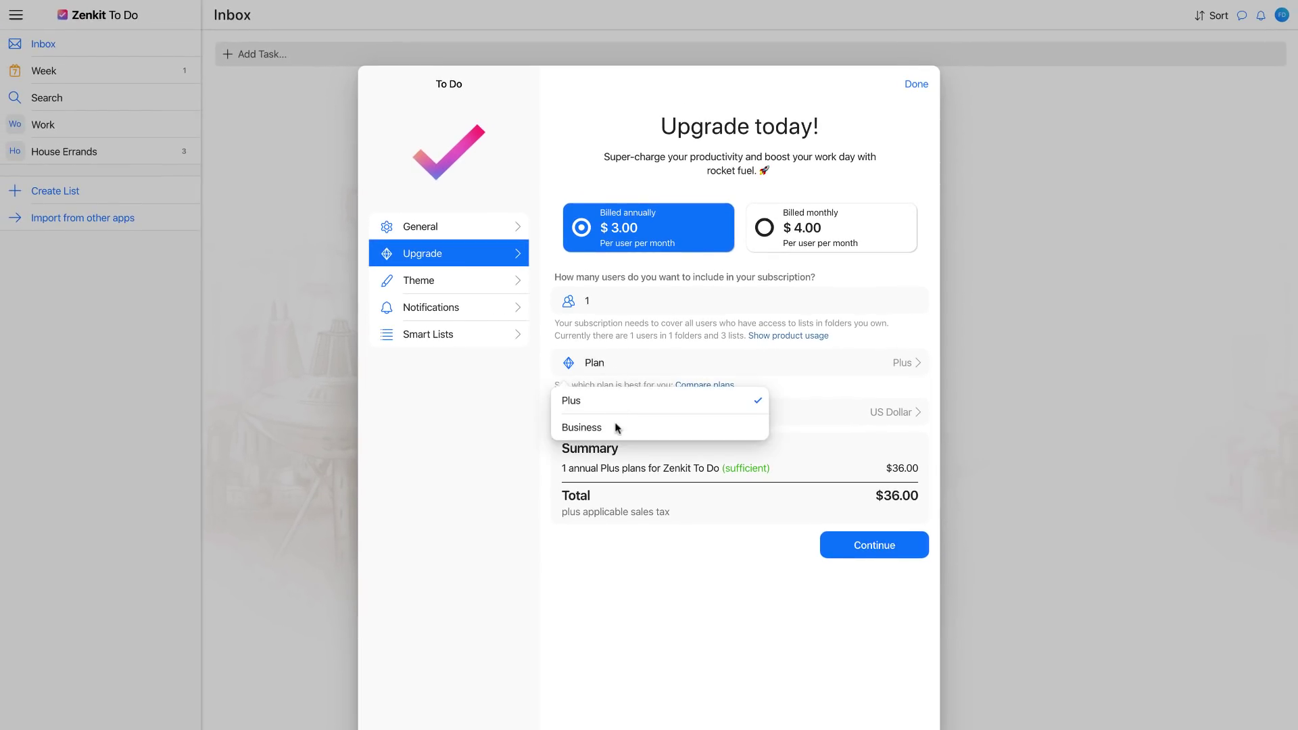
left_click(470, 417)
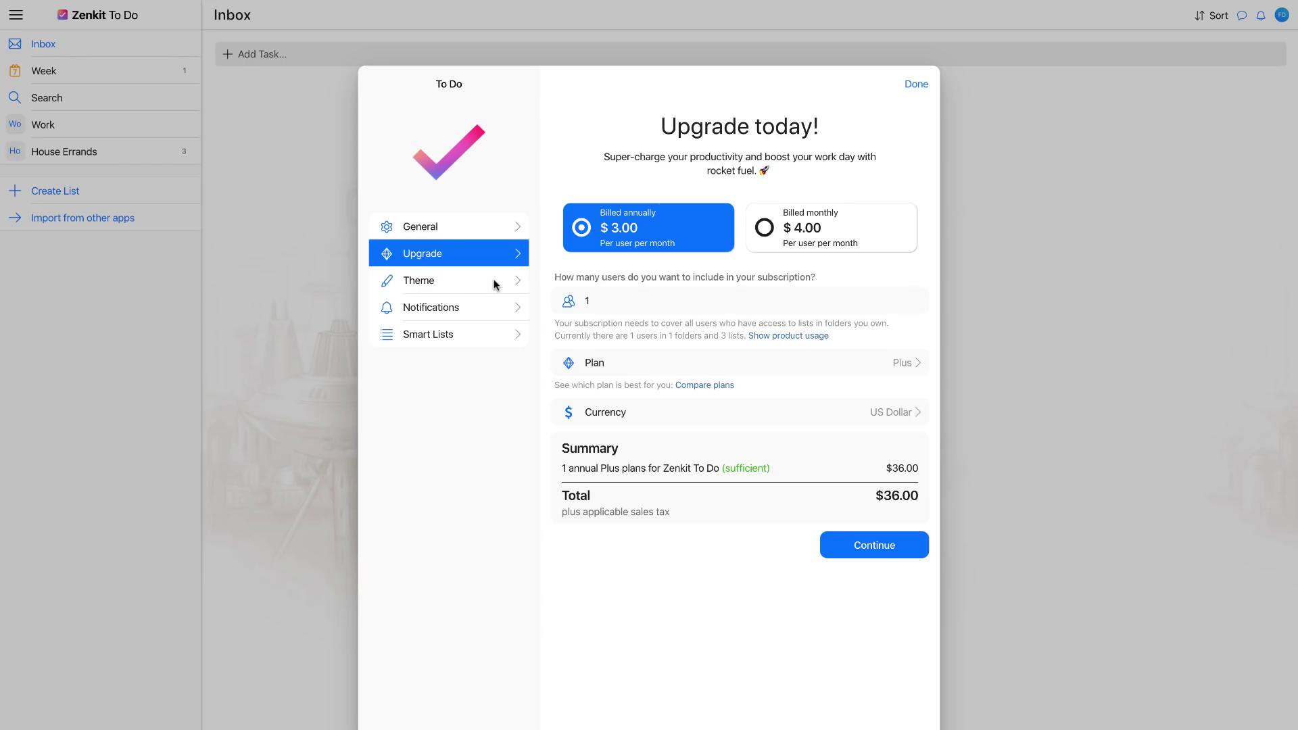
Set the TV-tower cityscape image as the app background and close Settings
left_click(495, 285)
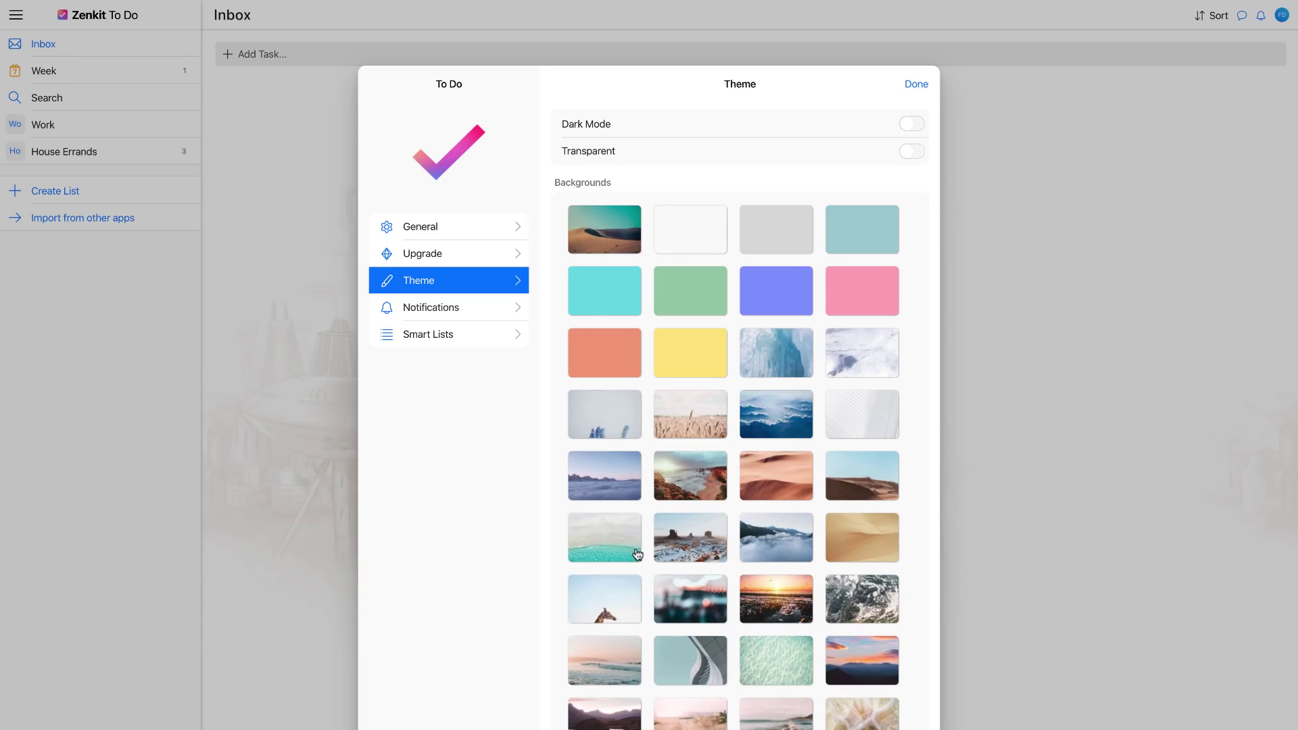
scroll(636, 554, "down", 5)
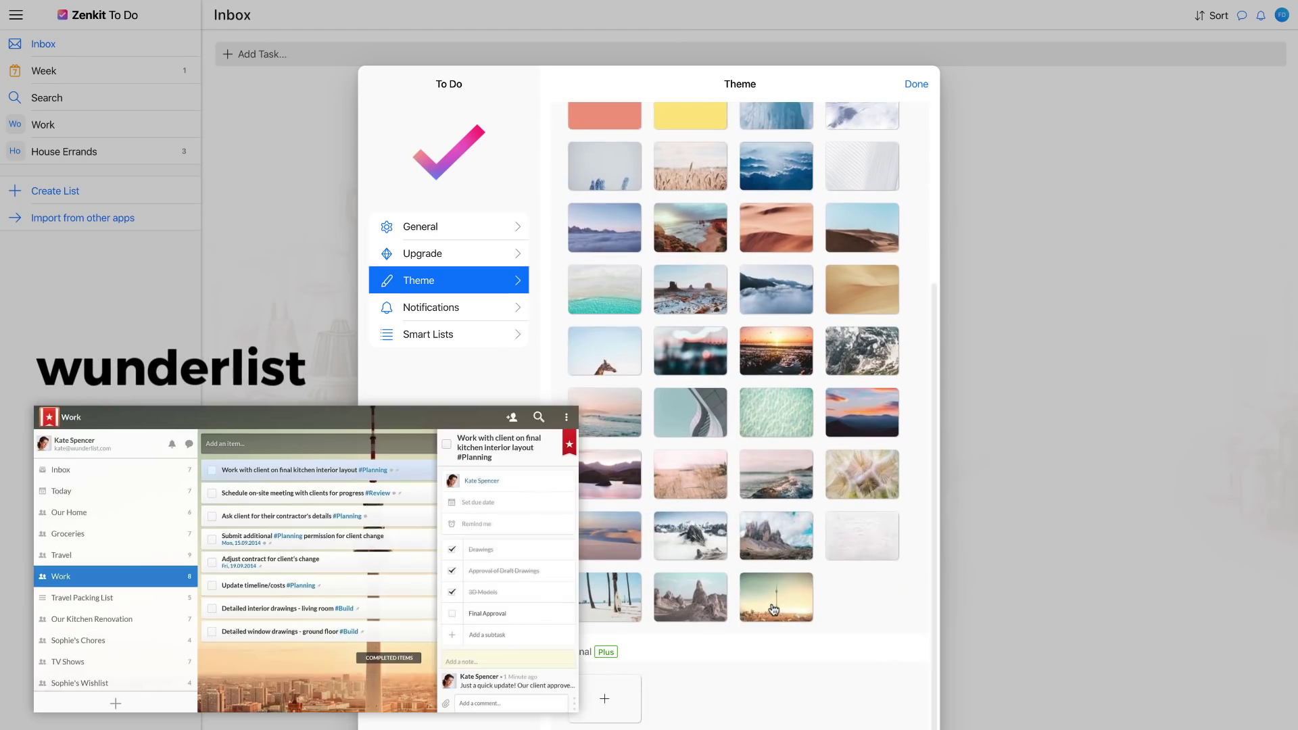
left_click(773, 598)
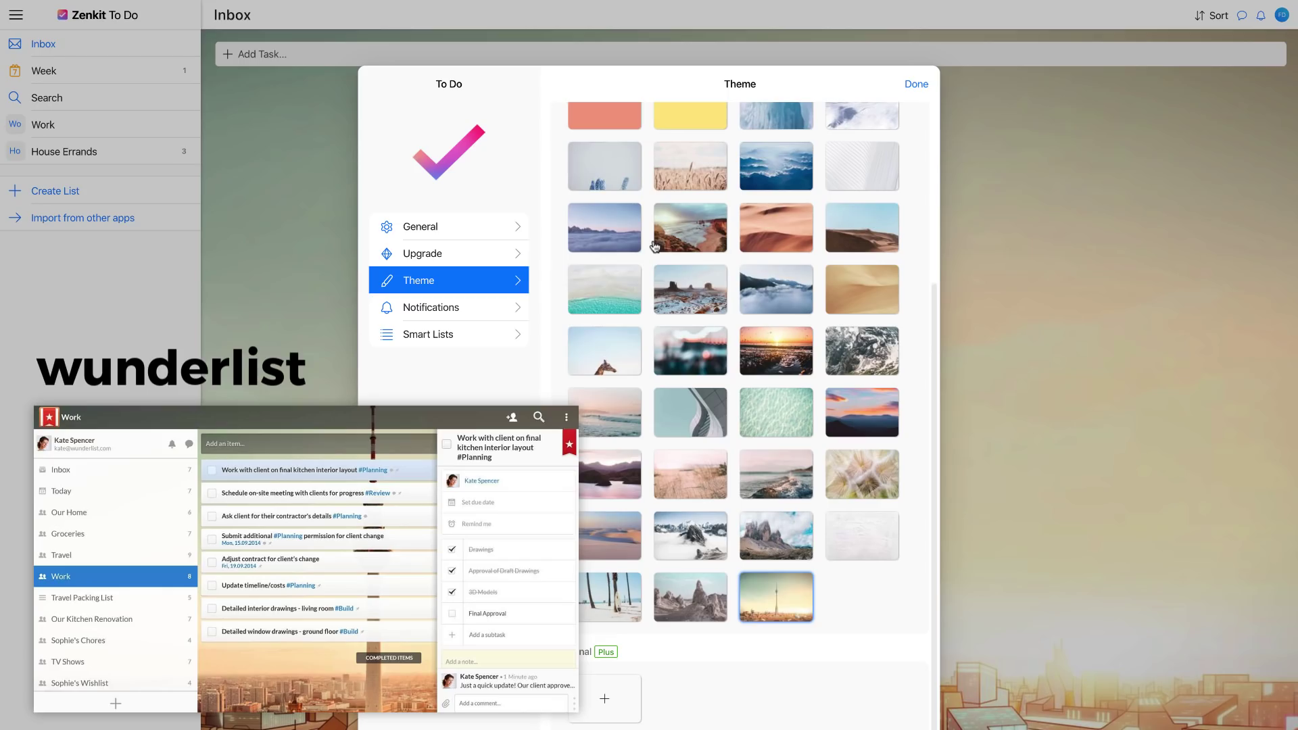
left_click(918, 86)
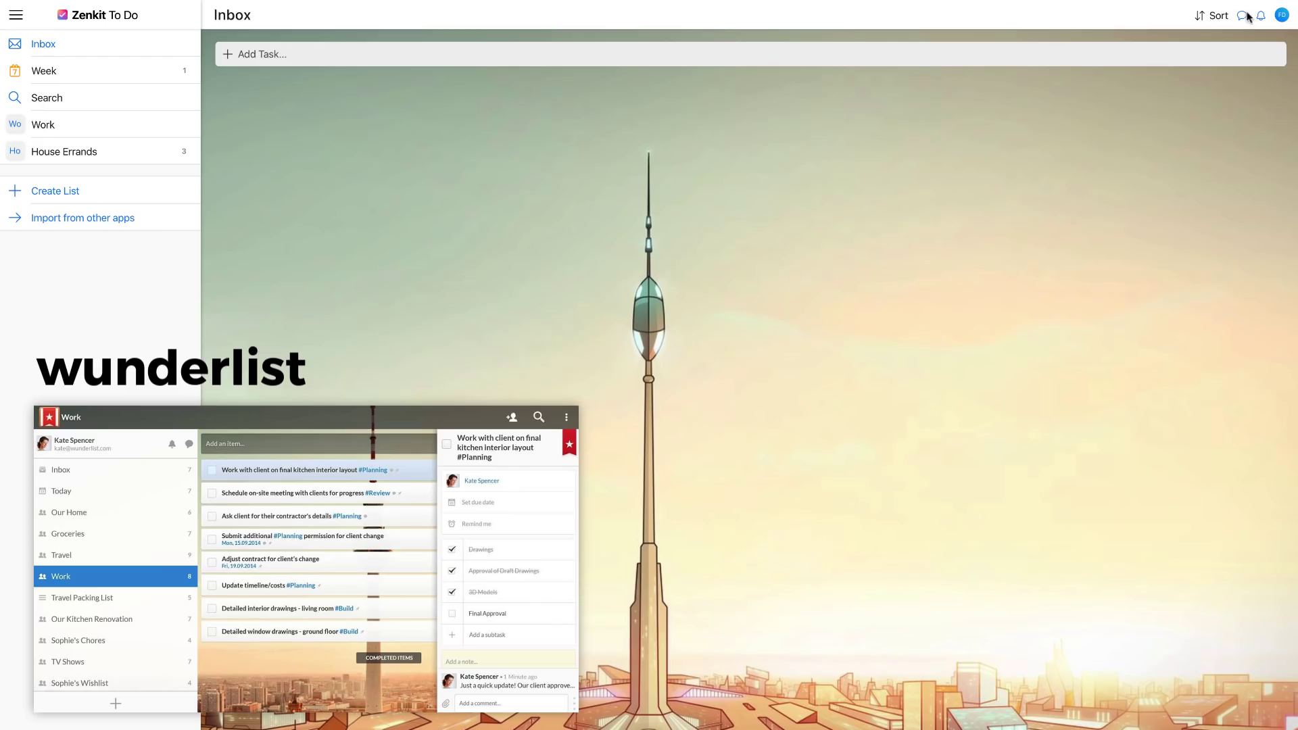
Reopen Settings from the account menu and return to the Theme section
left_click(1282, 16)
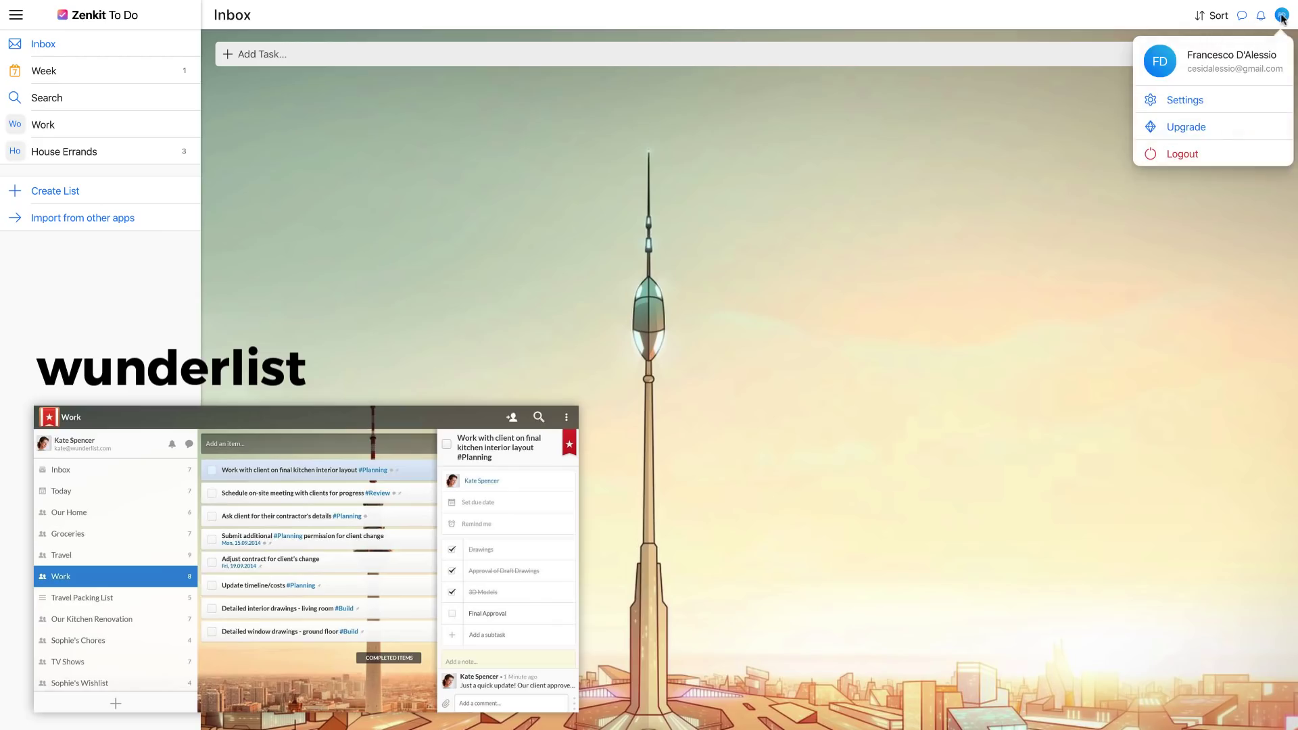
left_click(1209, 97)
left_click(470, 288)
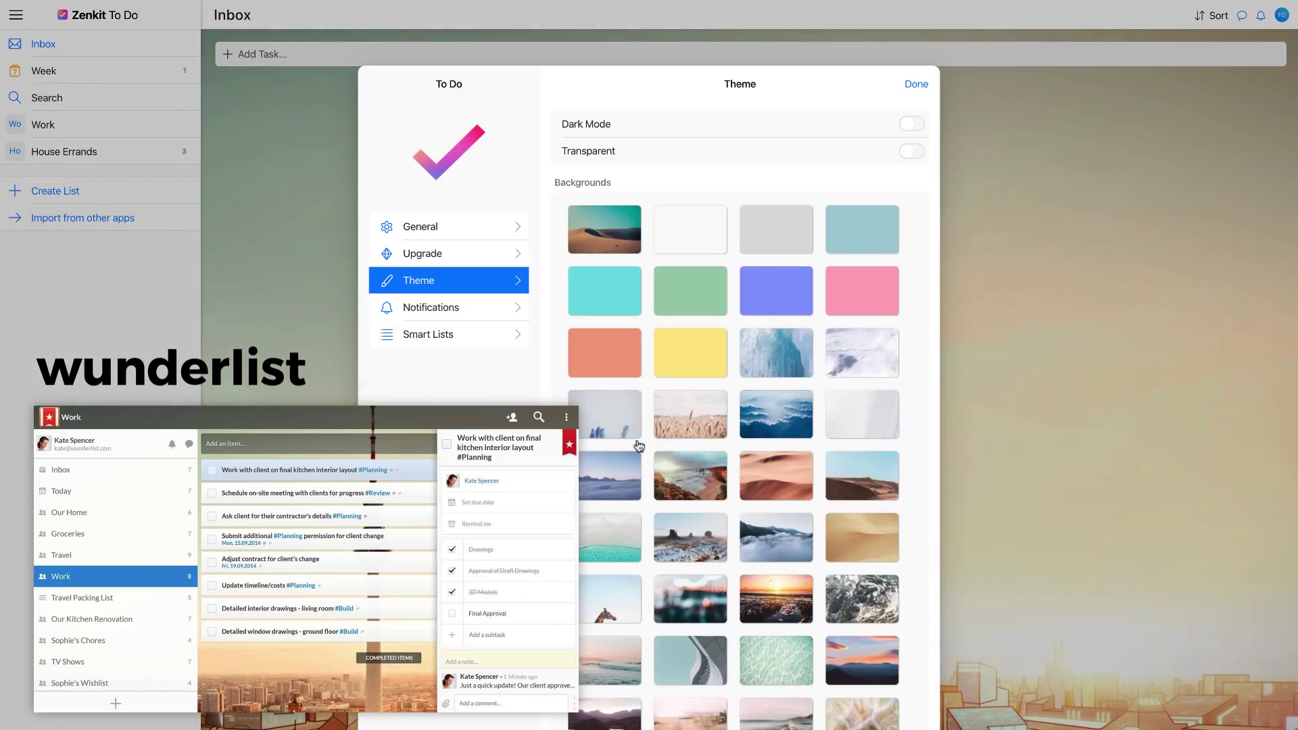
scroll(607, 672, "down", 5)
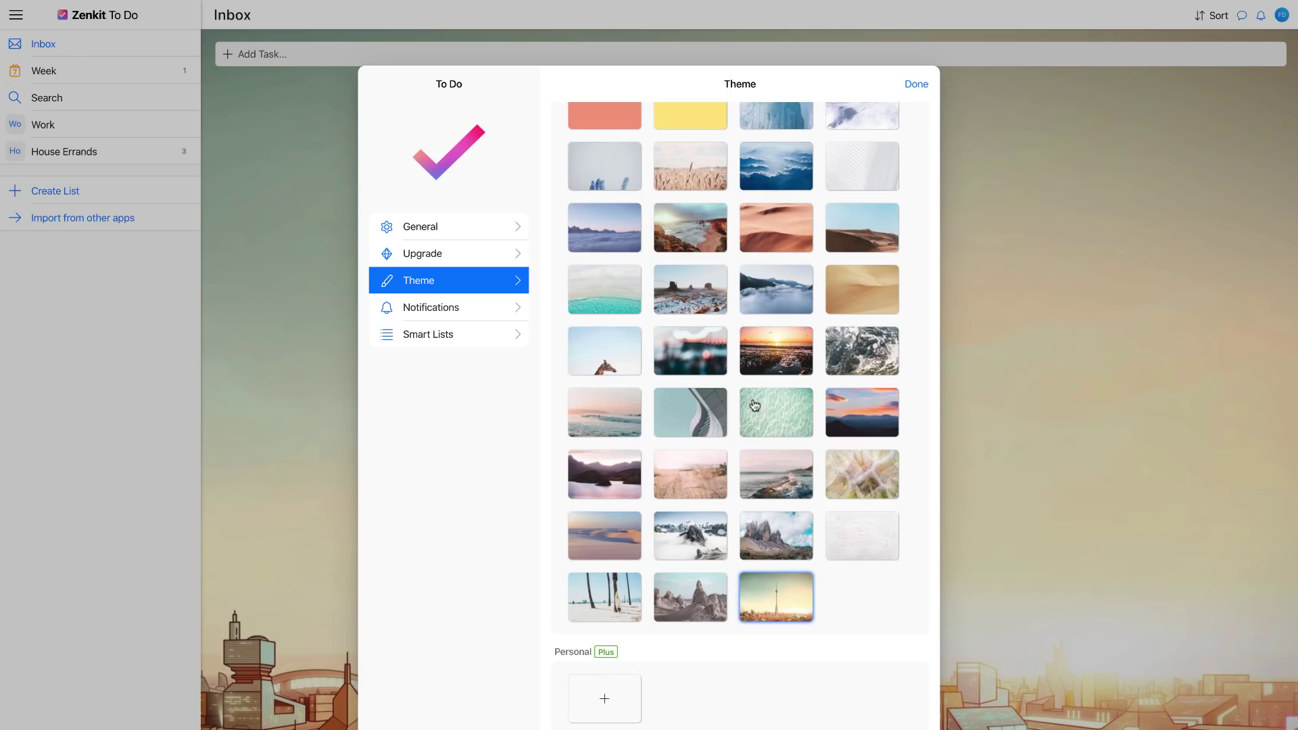
Set the Starred smart list to Visible, then bring up the Week list's visibility choices
left_click(464, 308)
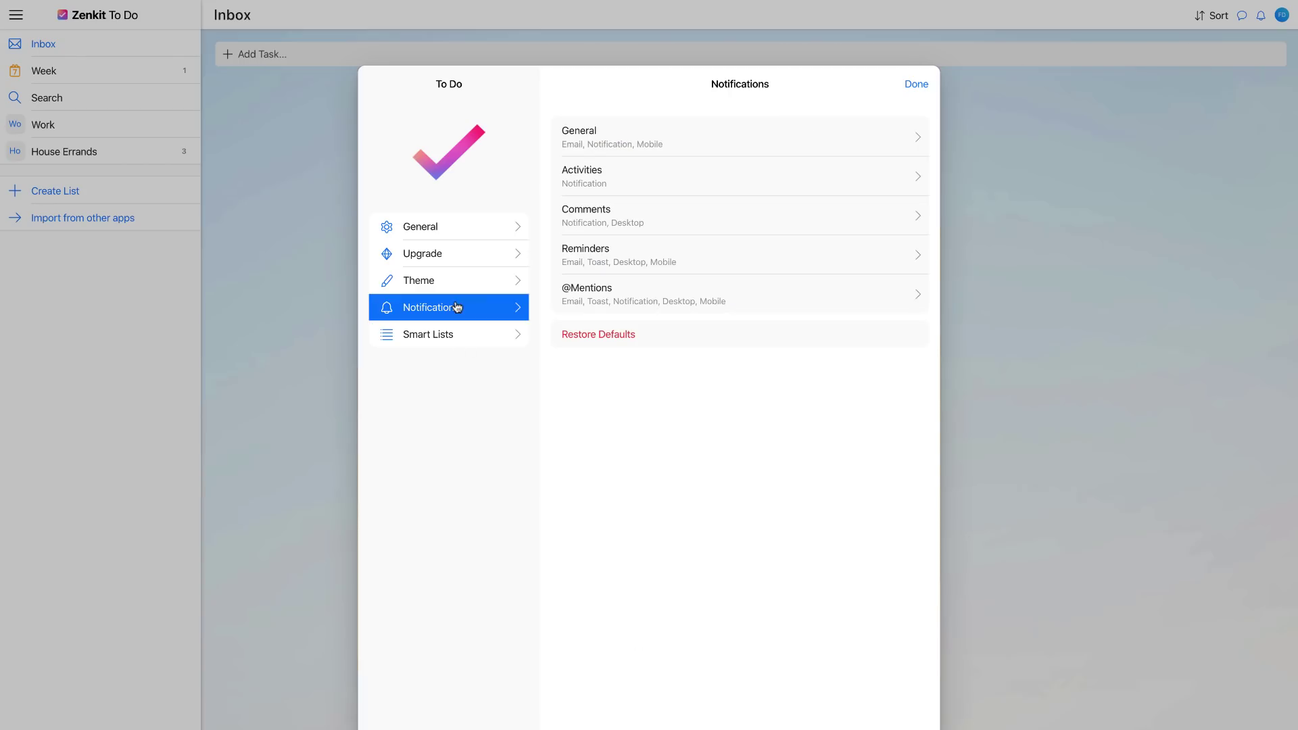
left_click(495, 334)
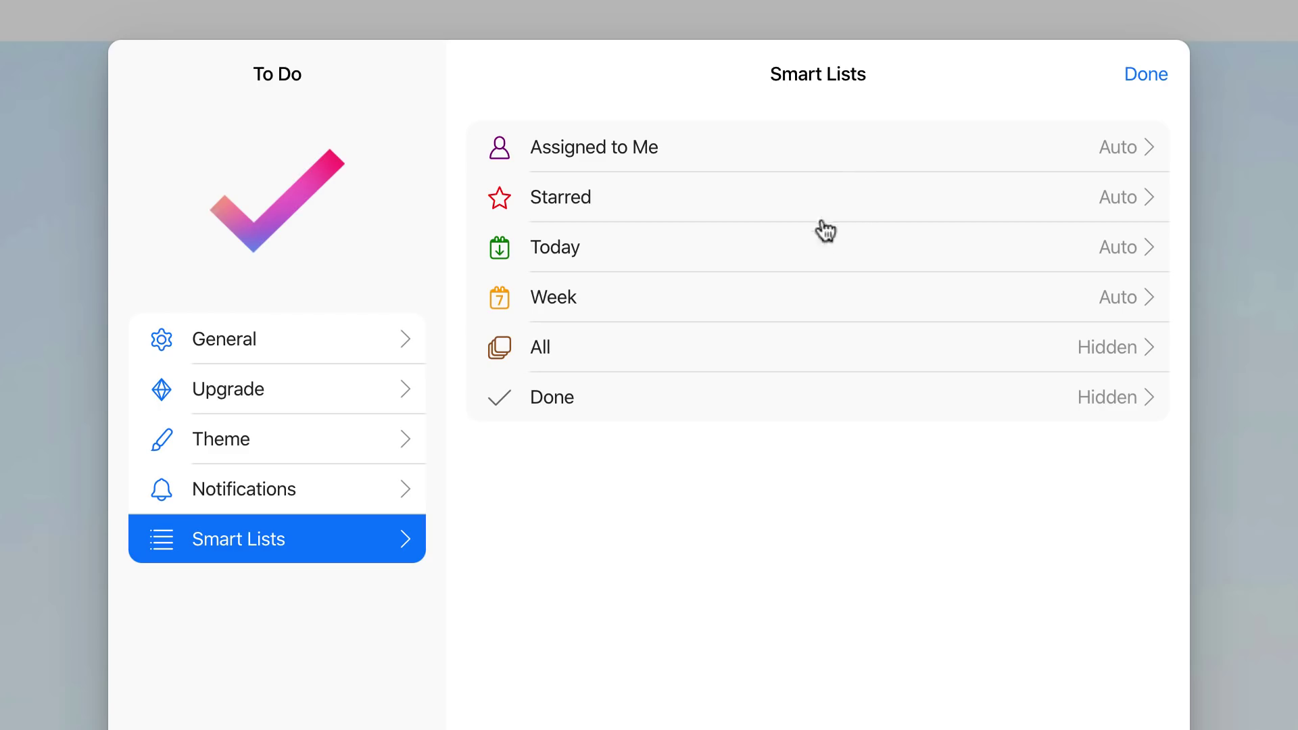
left_click(818, 195)
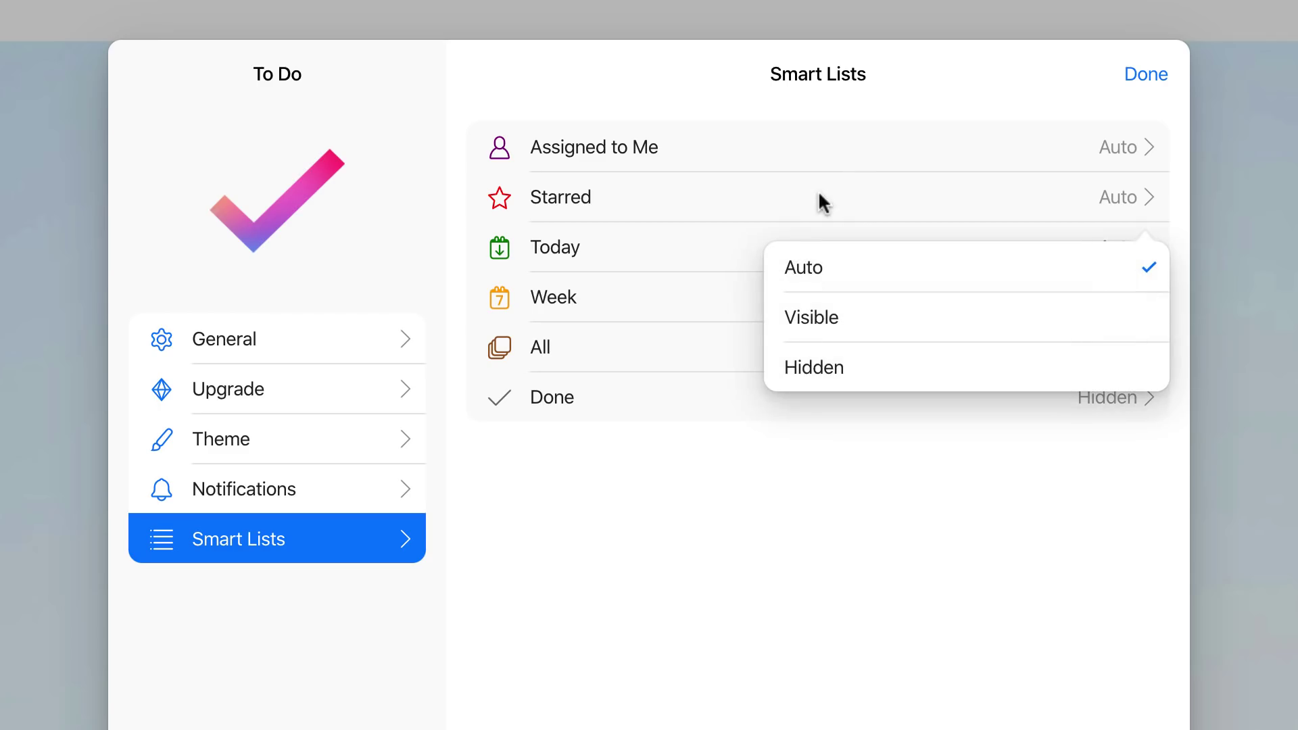
left_click(805, 321)
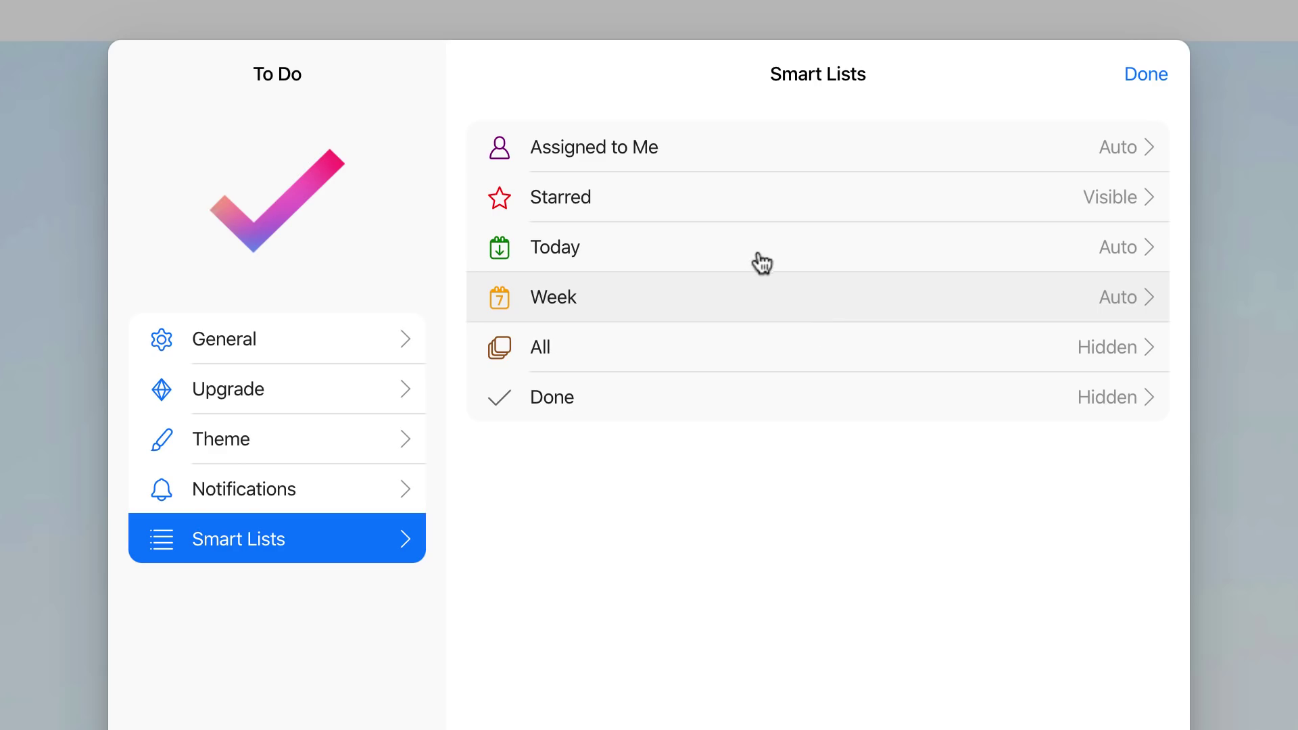
left_click(770, 287)
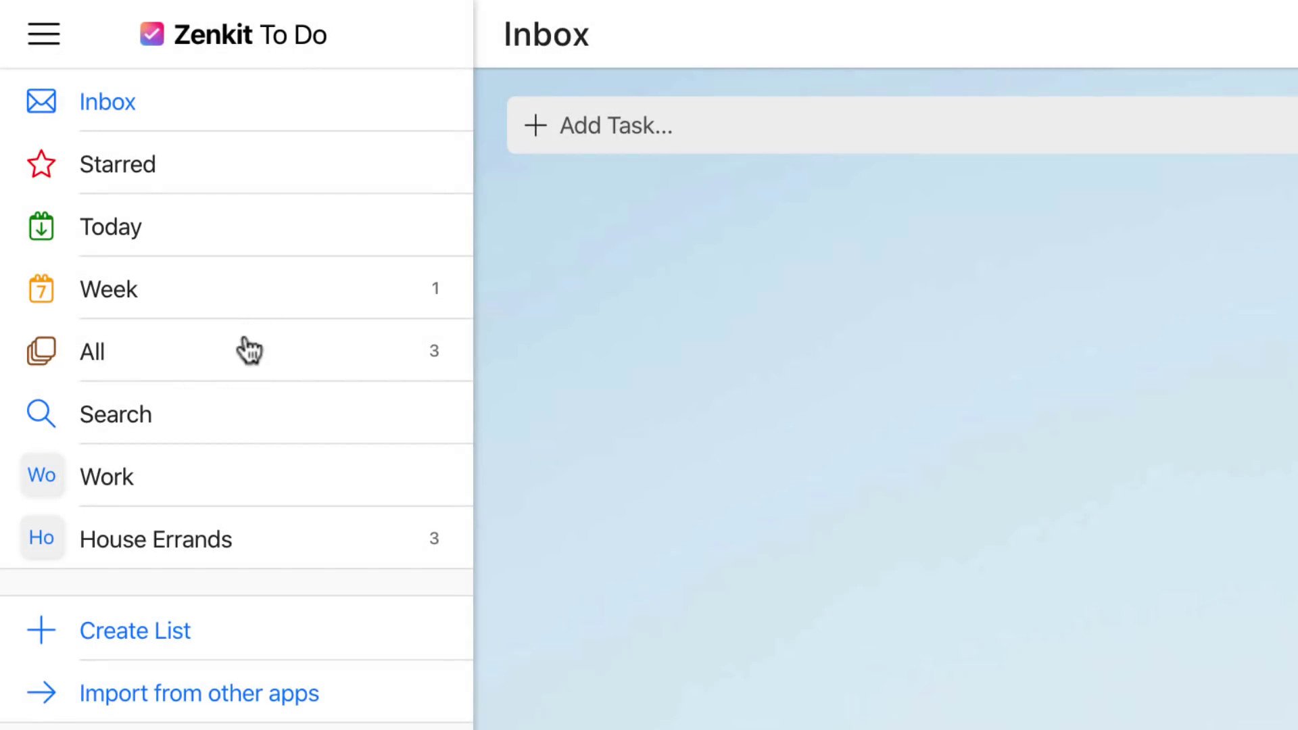
left_click(247, 351)
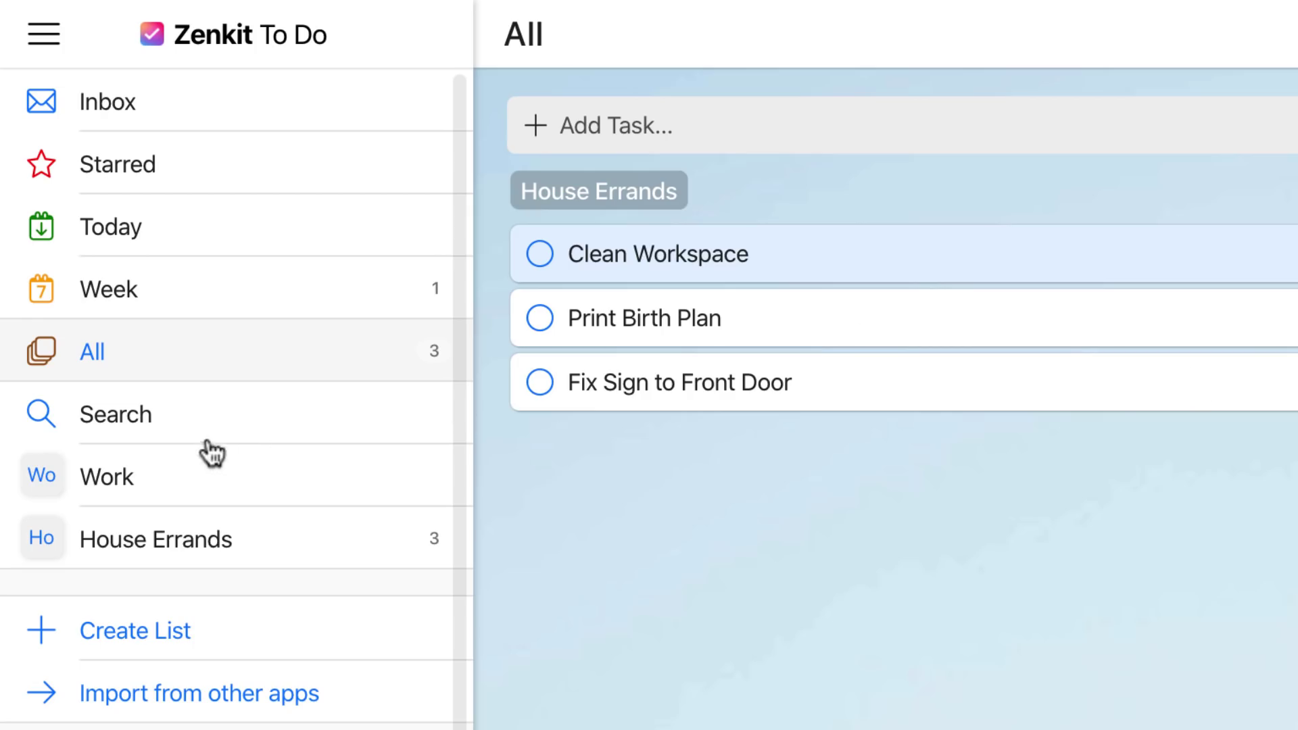
left_click(247, 286)
left_click(247, 256)
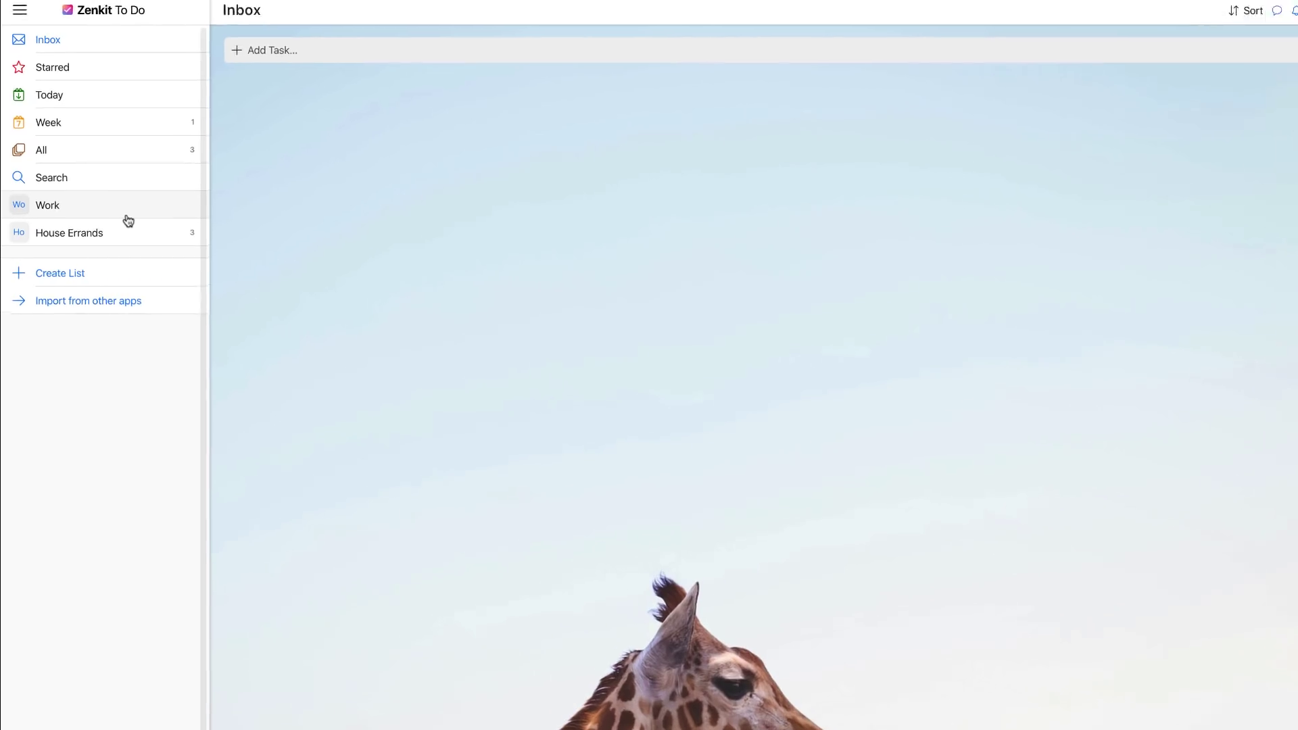
Set the House Errands list icon colour and icon background colour to dark blue
right_click(211, 286)
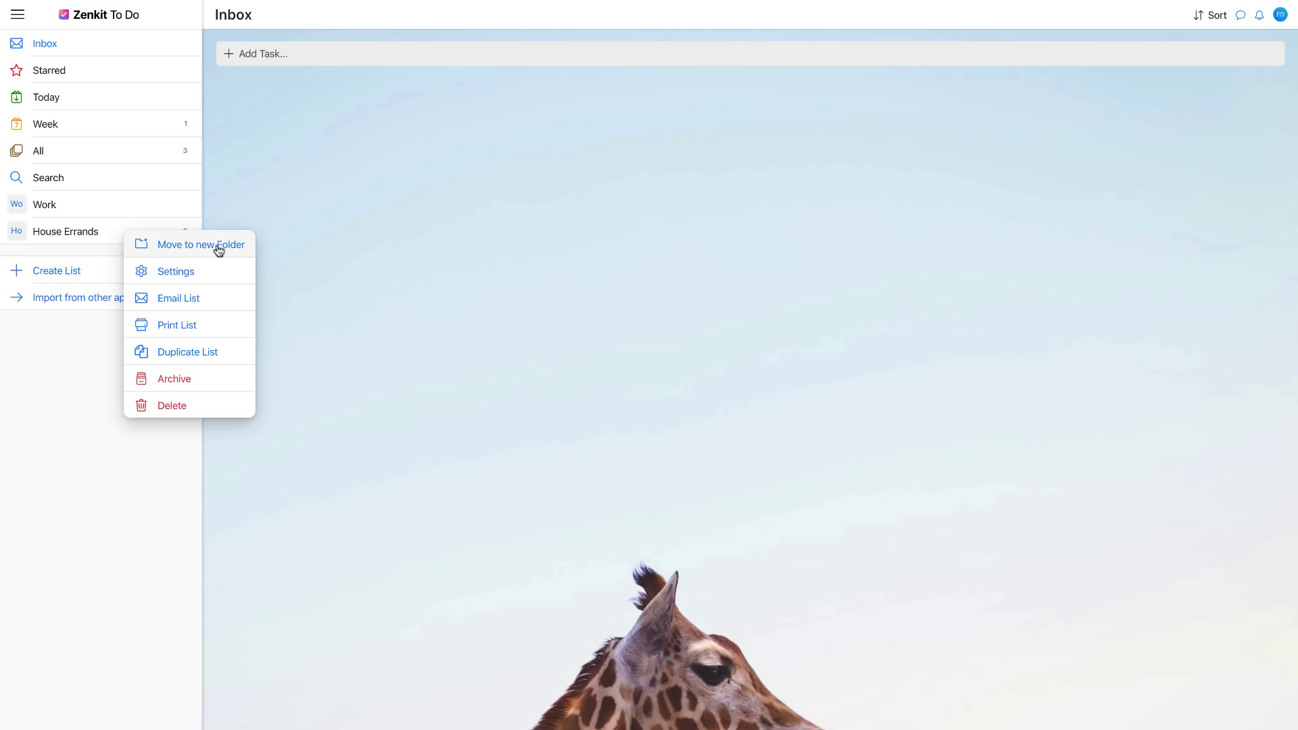
left_click(198, 271)
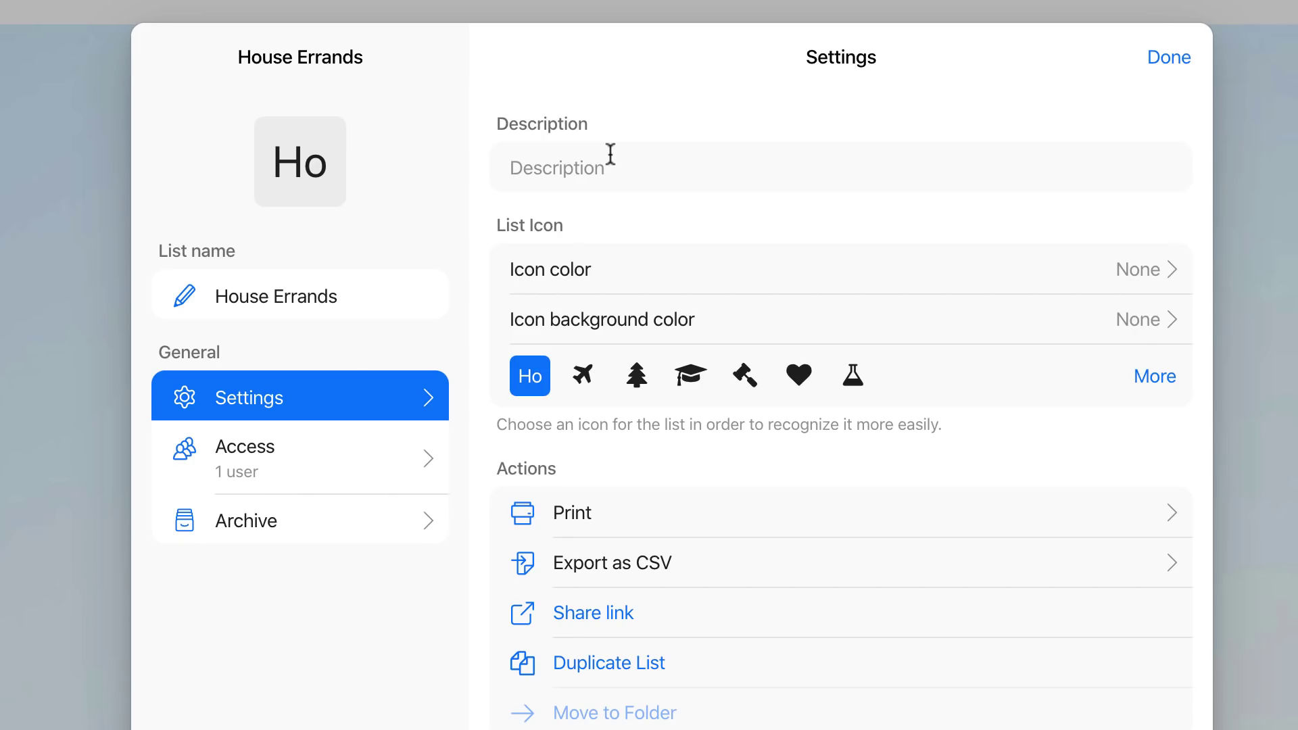
left_click(667, 272)
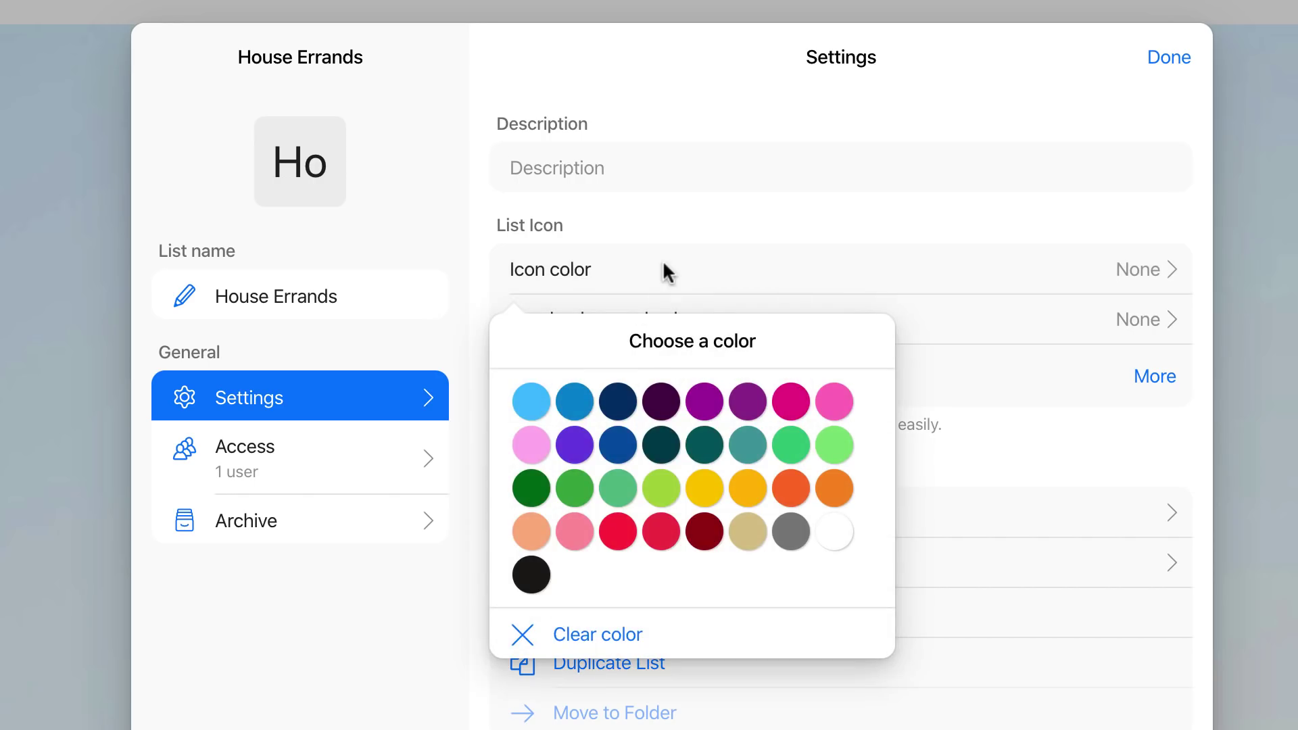
left_click(618, 444)
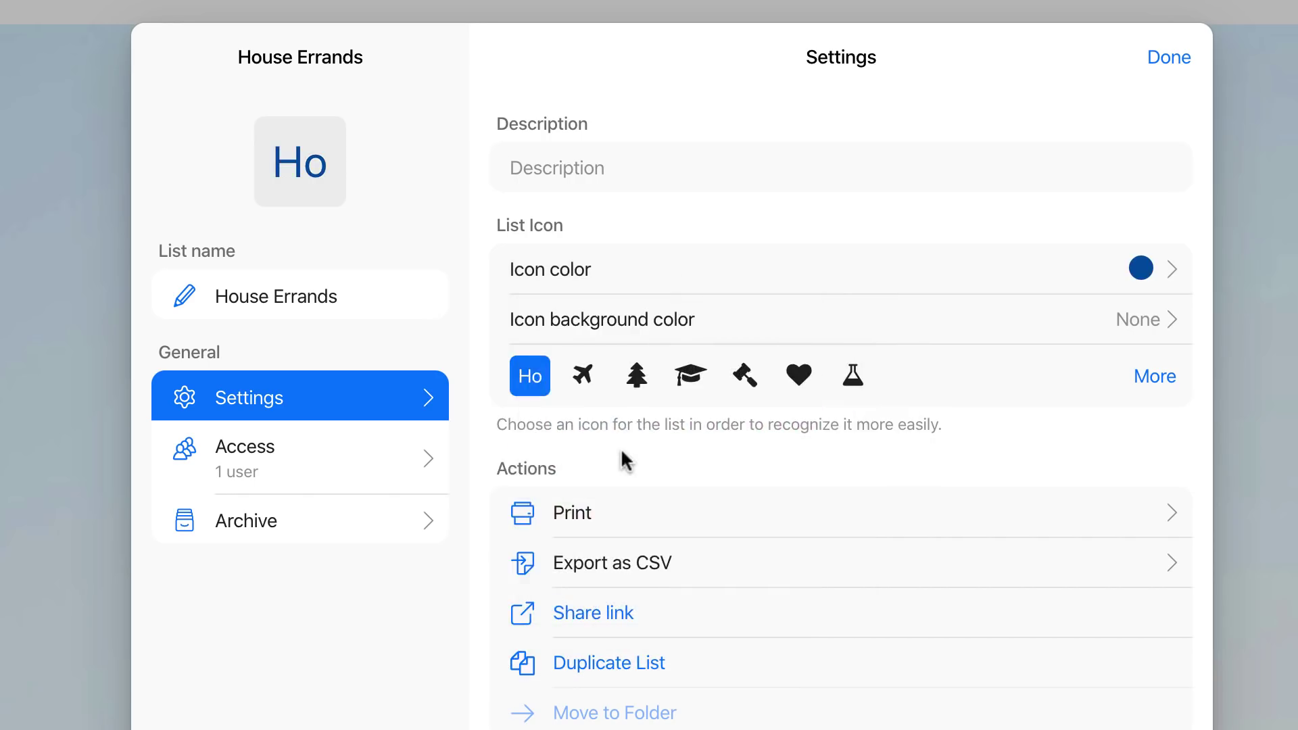
left_click(669, 326)
left_click(620, 505)
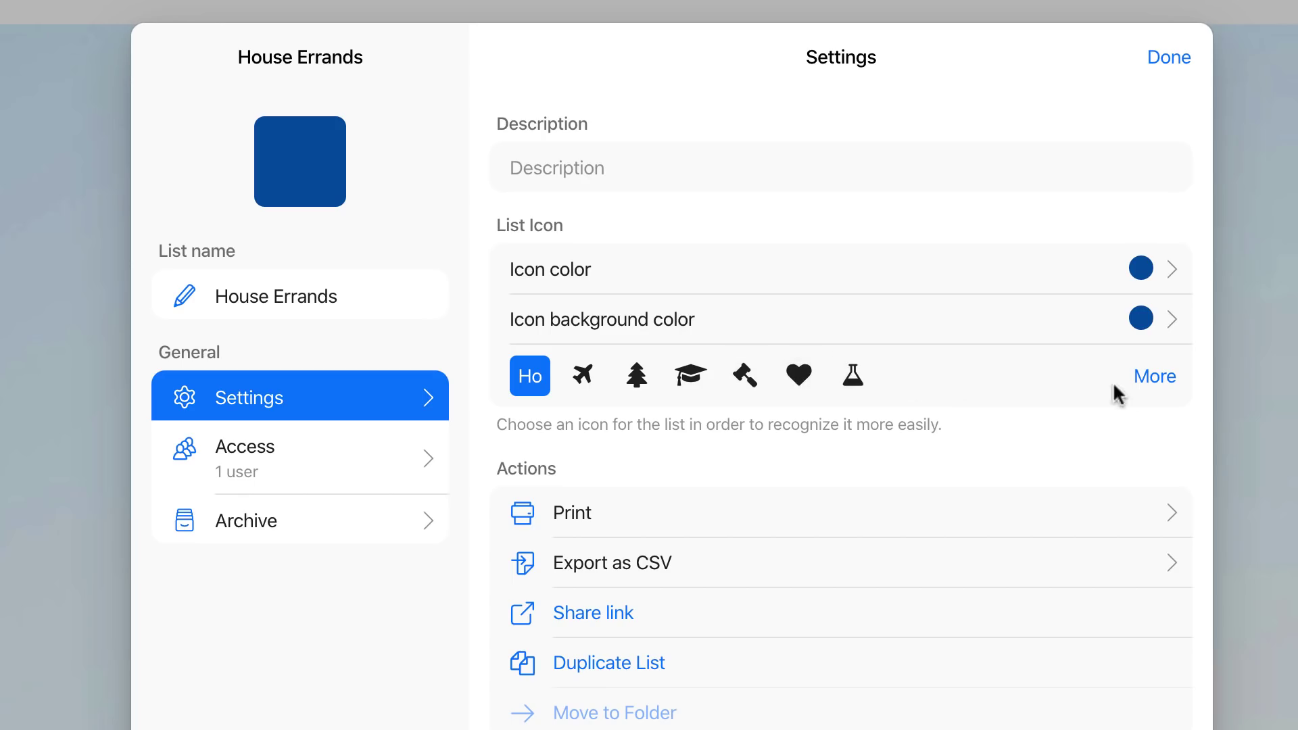
Try the house custom icon, dismiss the Plus-only notice, and return to list settings
left_click(1156, 378)
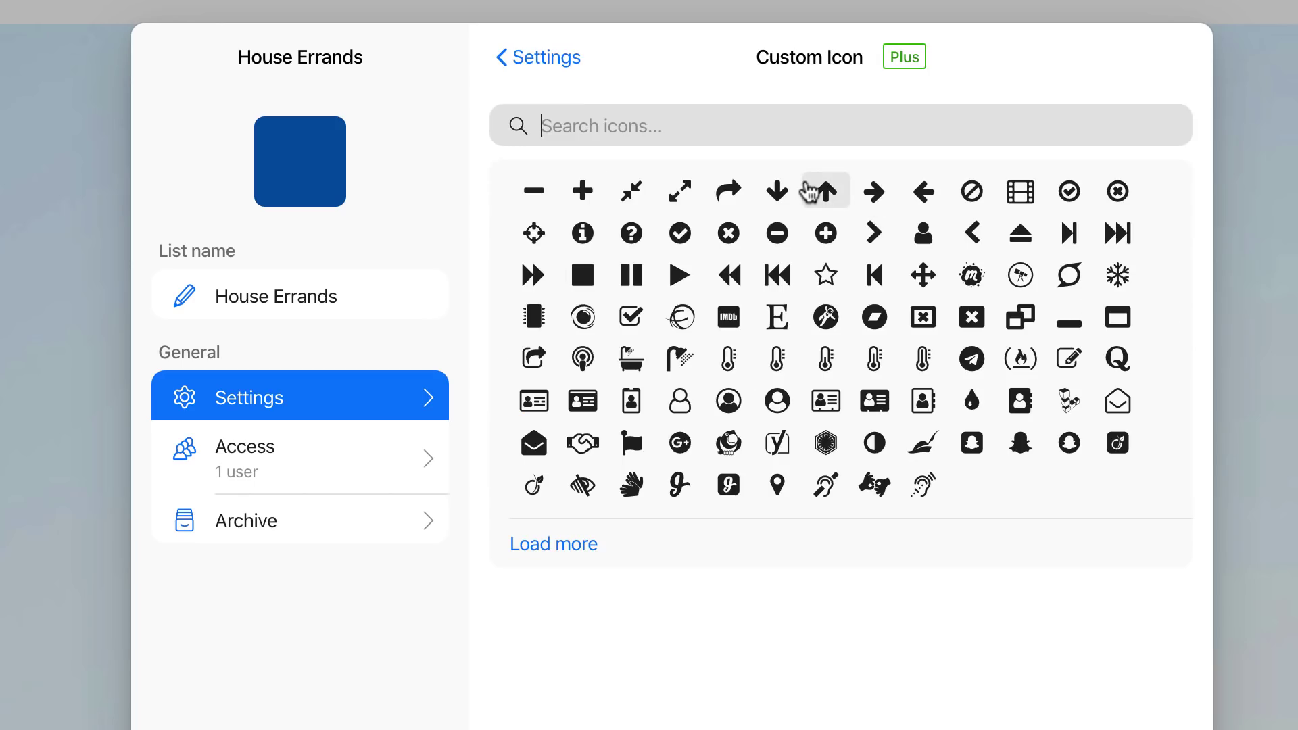
type("house")
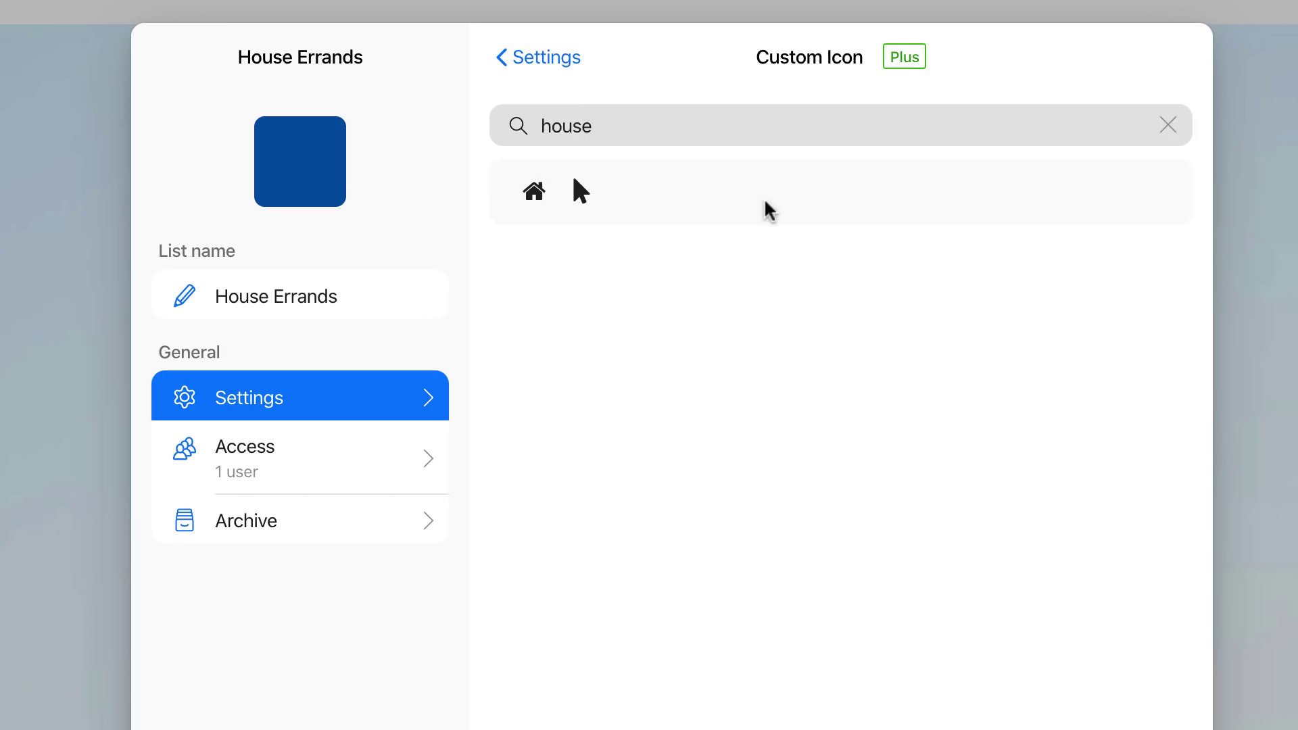
left_click(534, 192)
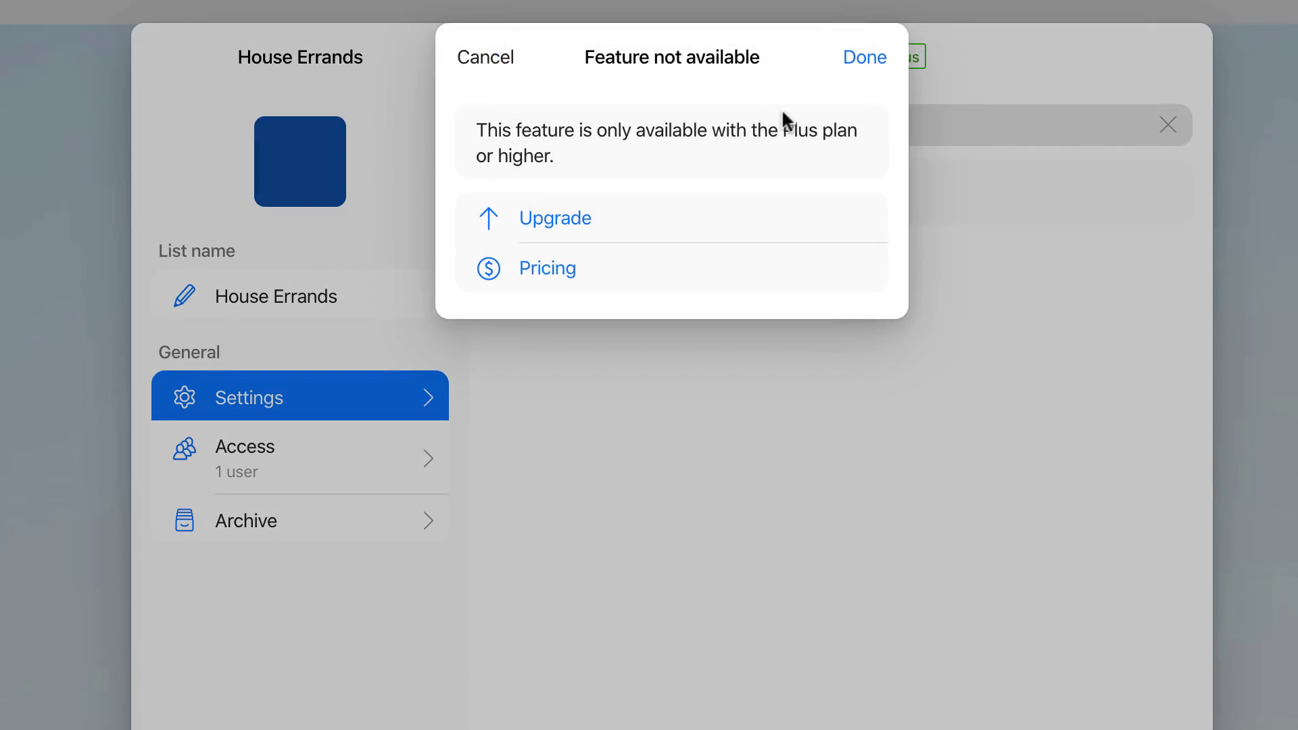
left_click(842, 58)
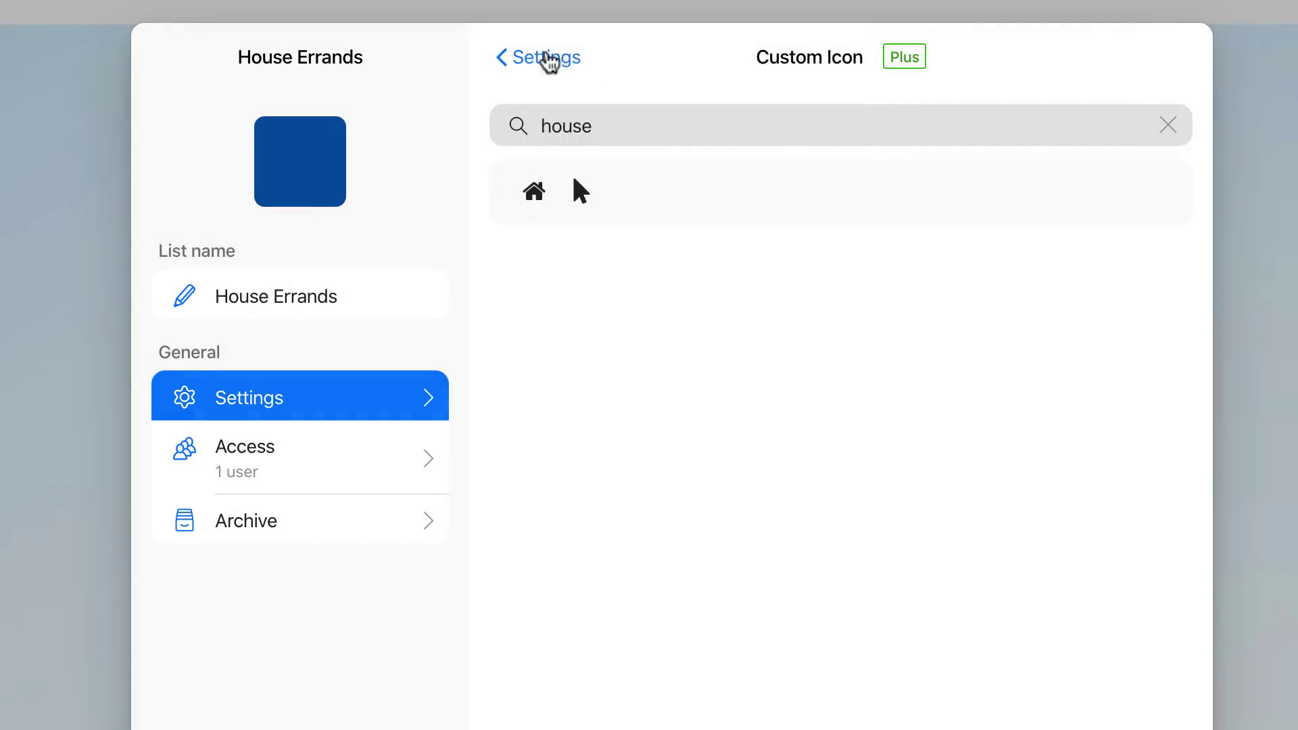
left_click(547, 58)
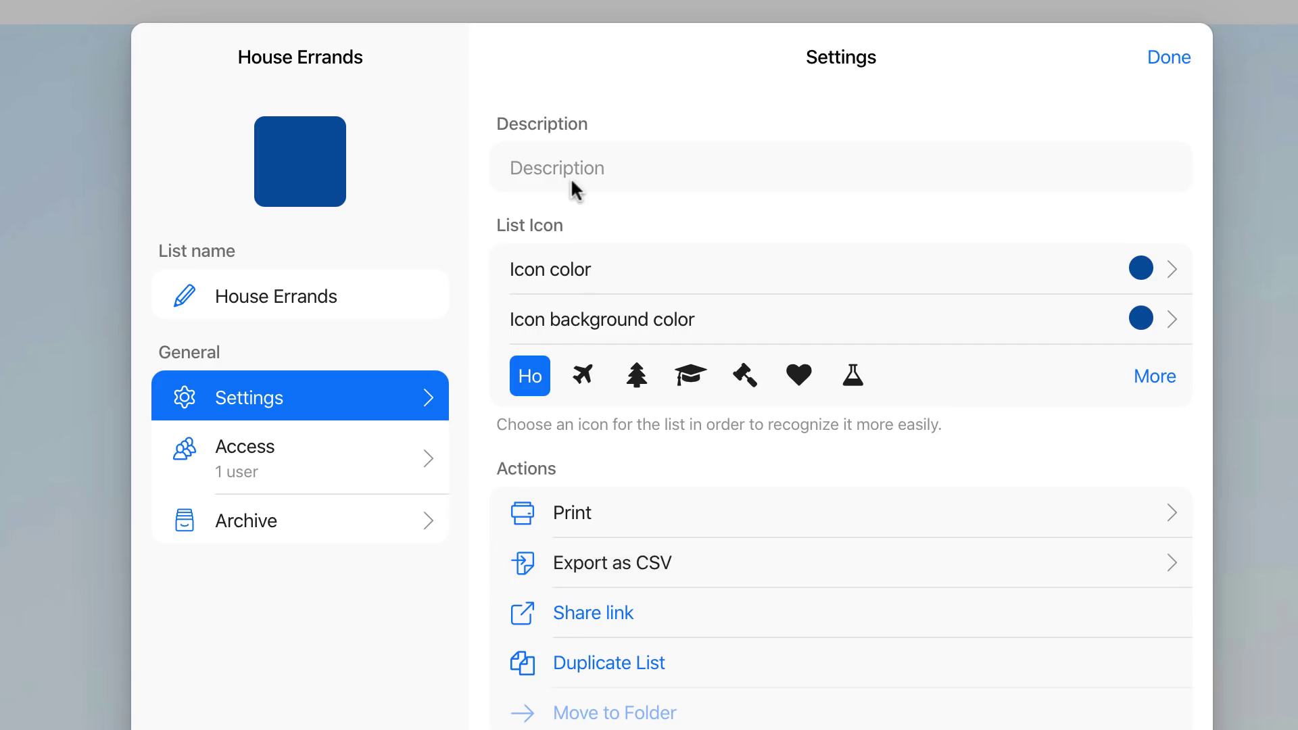
Check list access, close settings, and move House Errands into a new Personal folder
left_click(378, 471)
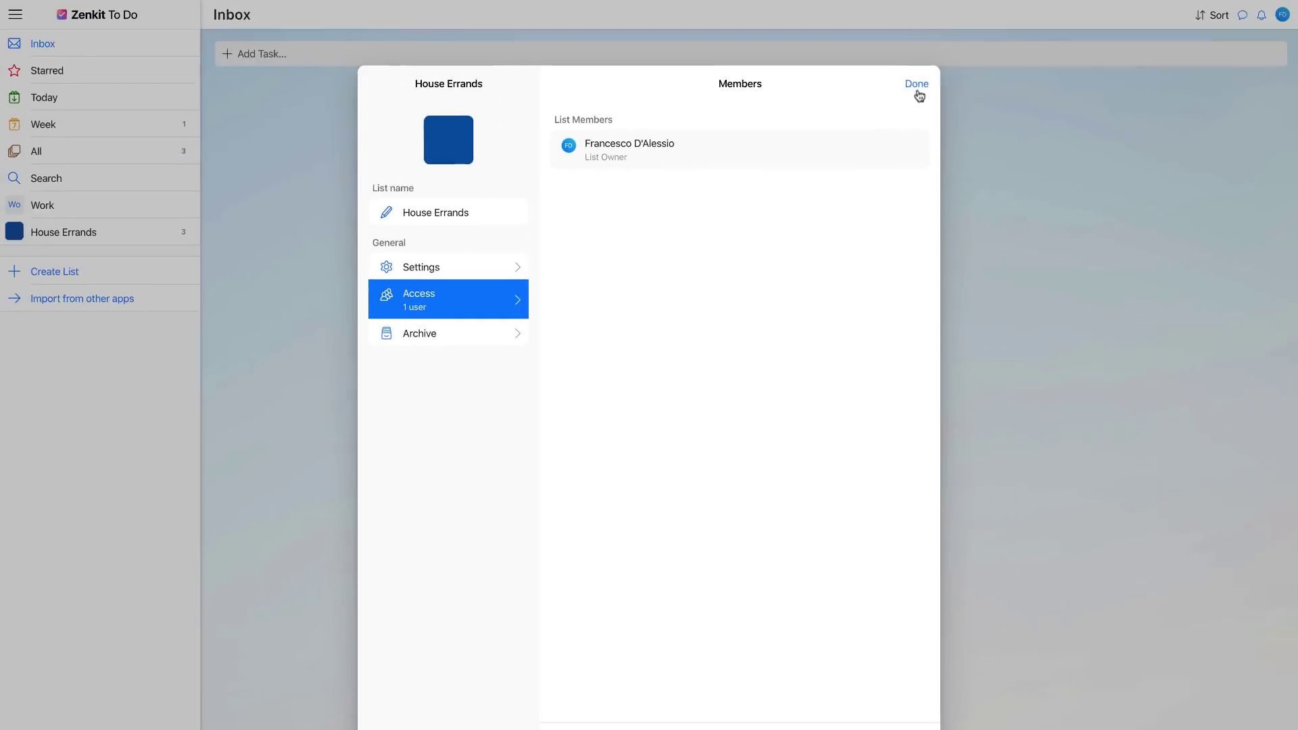
left_click(917, 89)
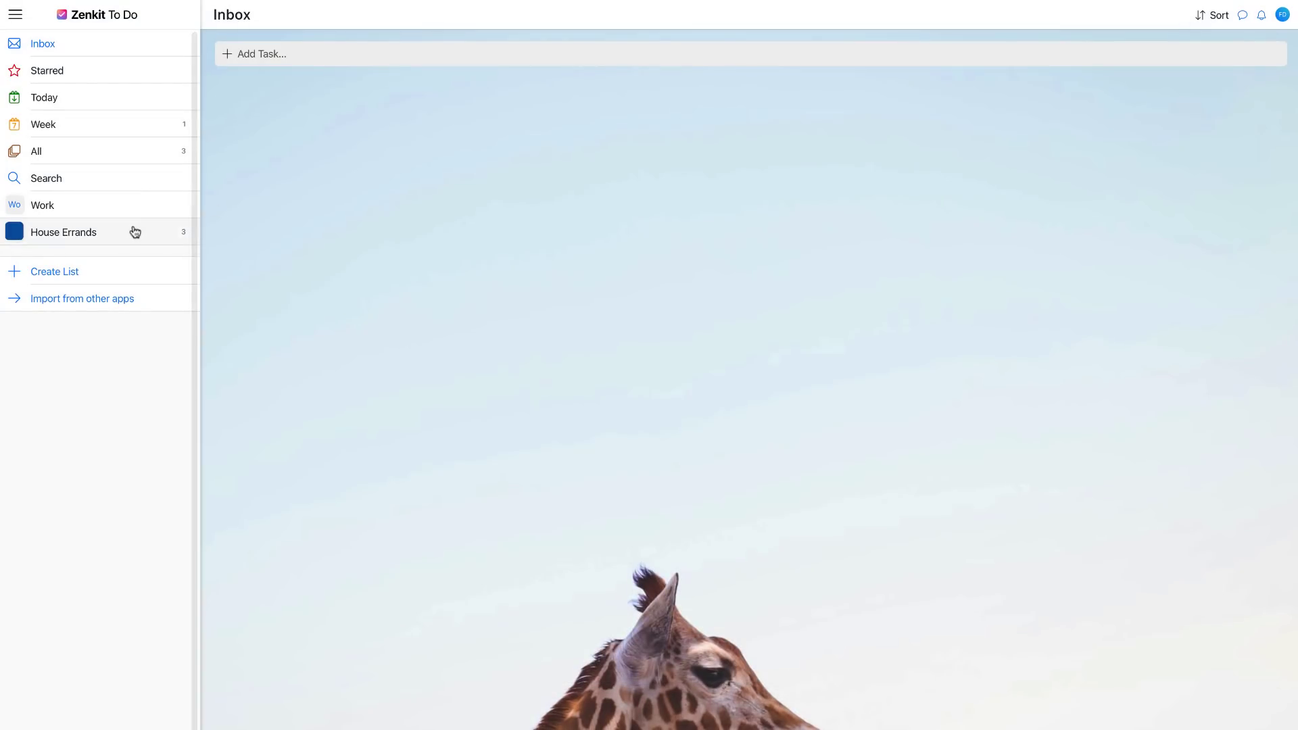
right_click(133, 233)
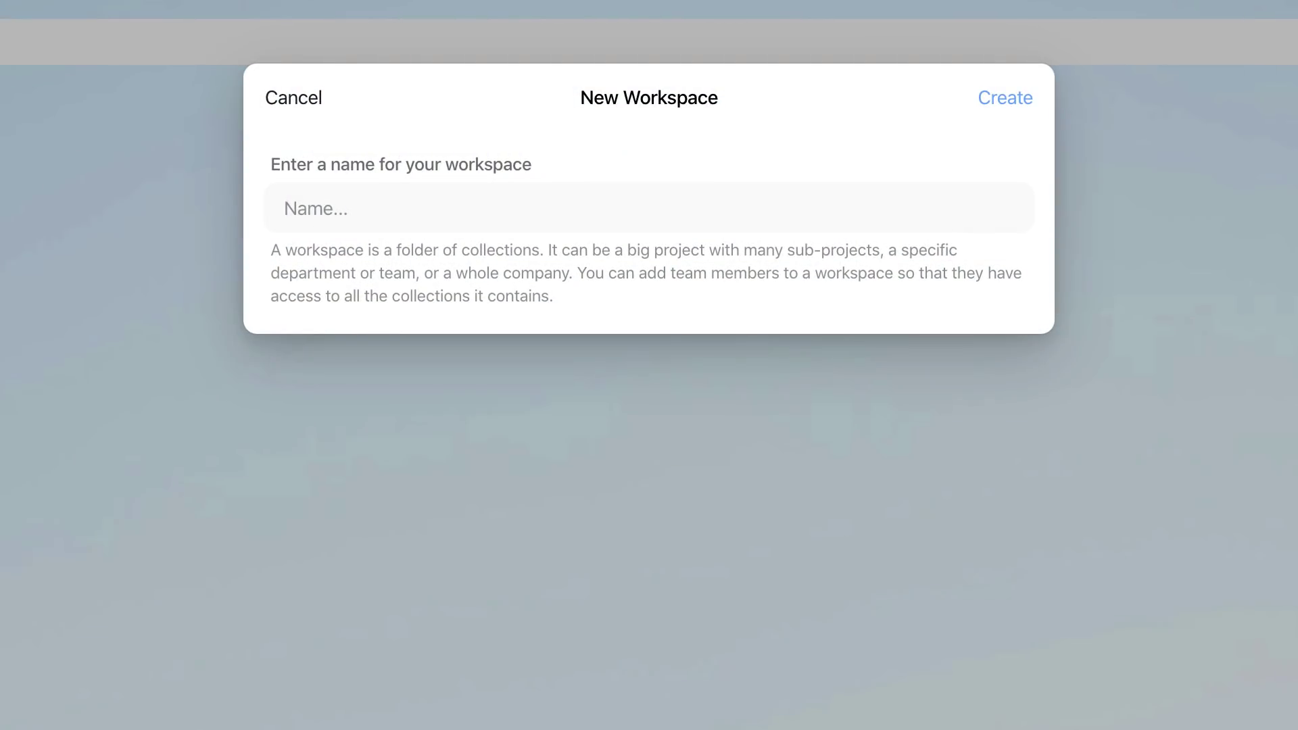
type("Personal")
key("Return")
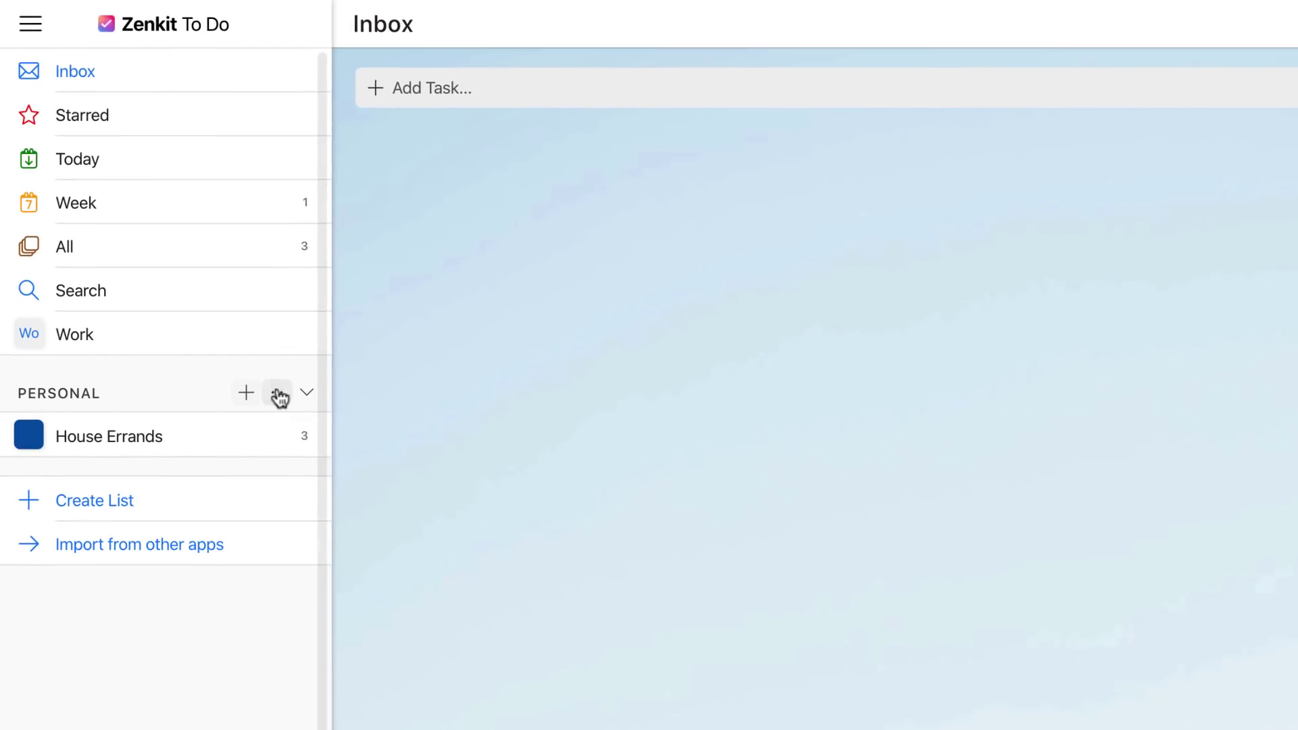
left_click(279, 391)
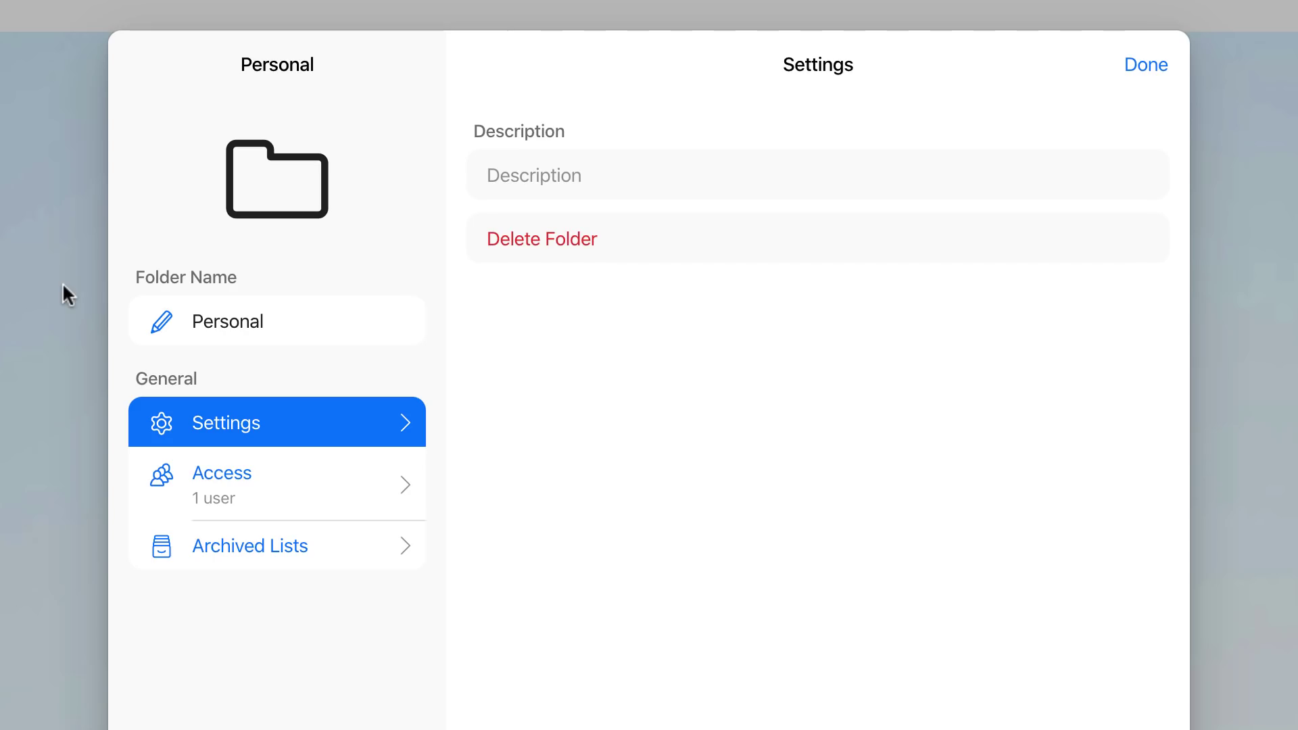
left_click(343, 482)
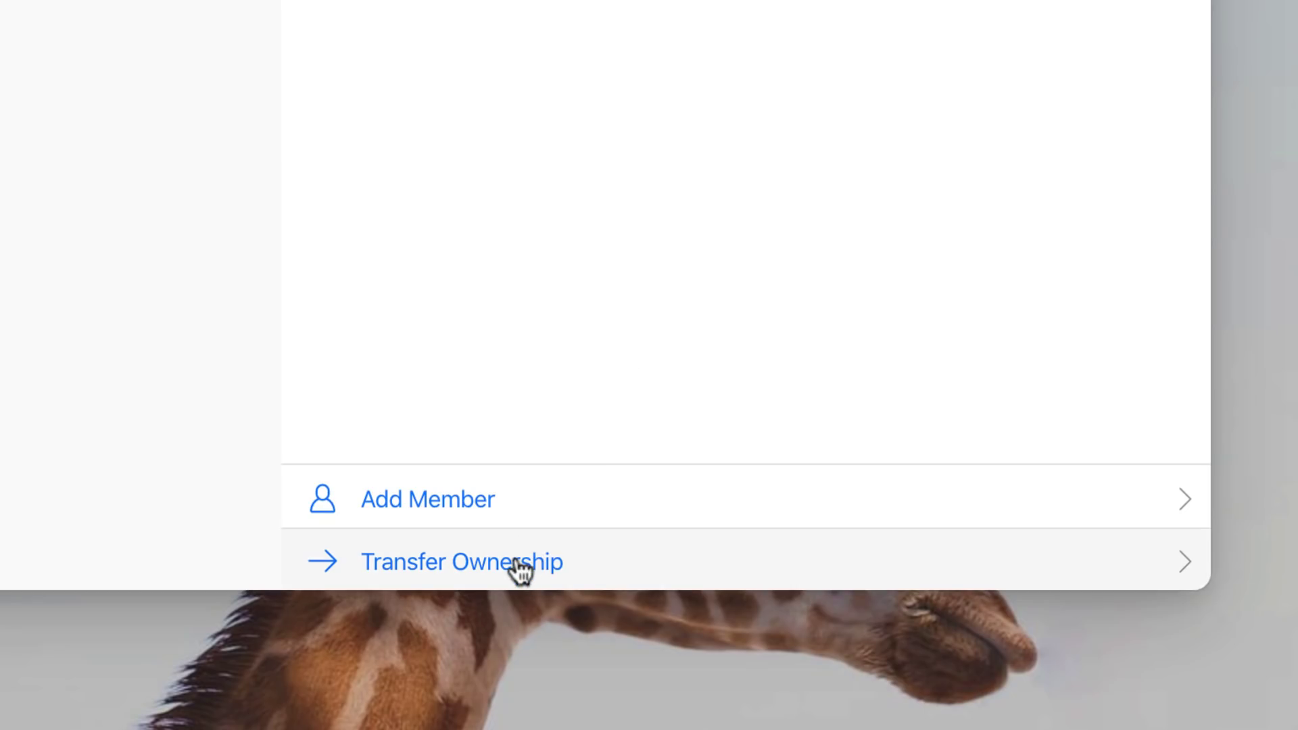
left_click(520, 565)
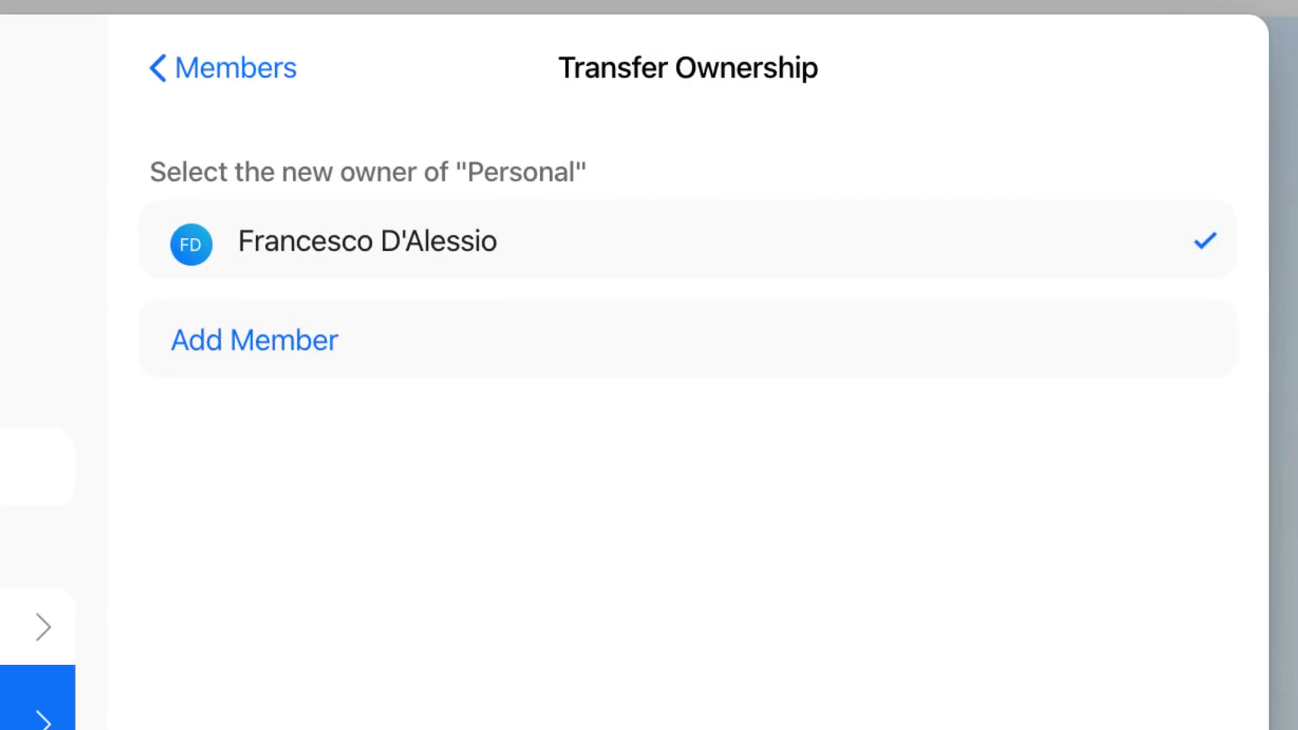
left_click(254, 67)
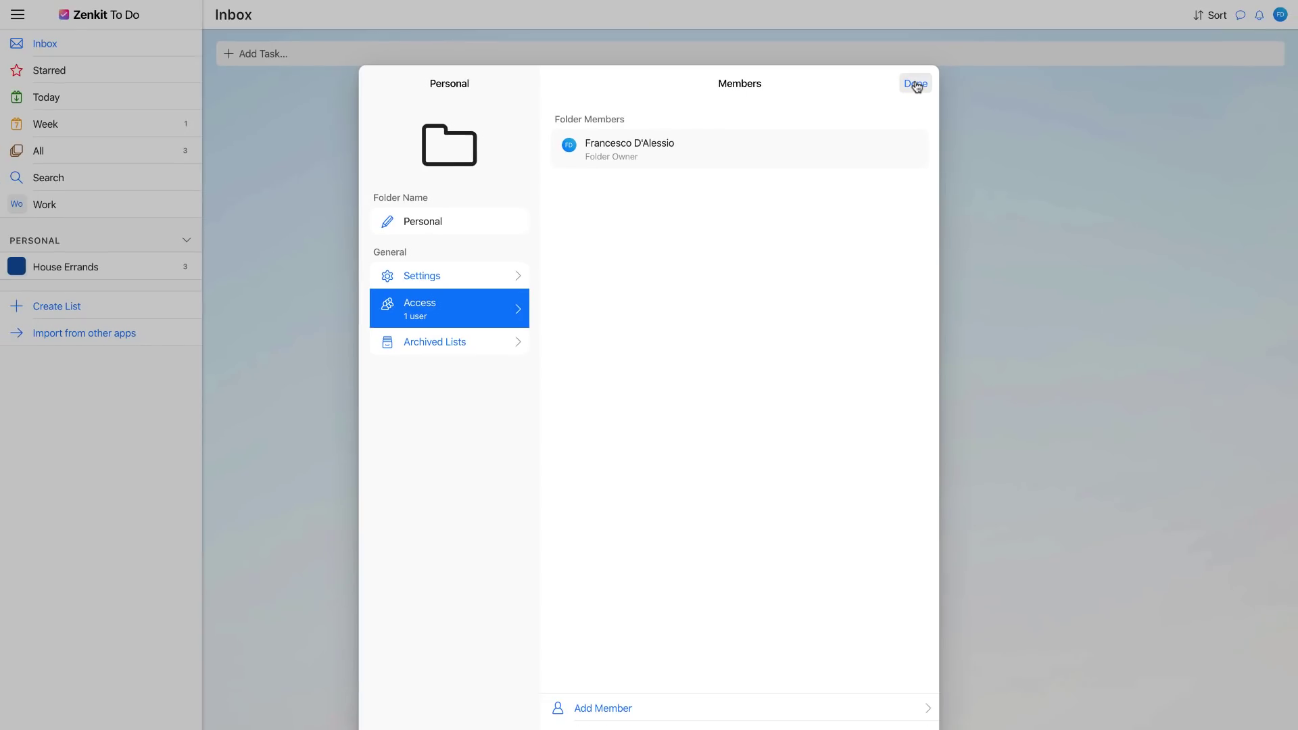
left_click(916, 85)
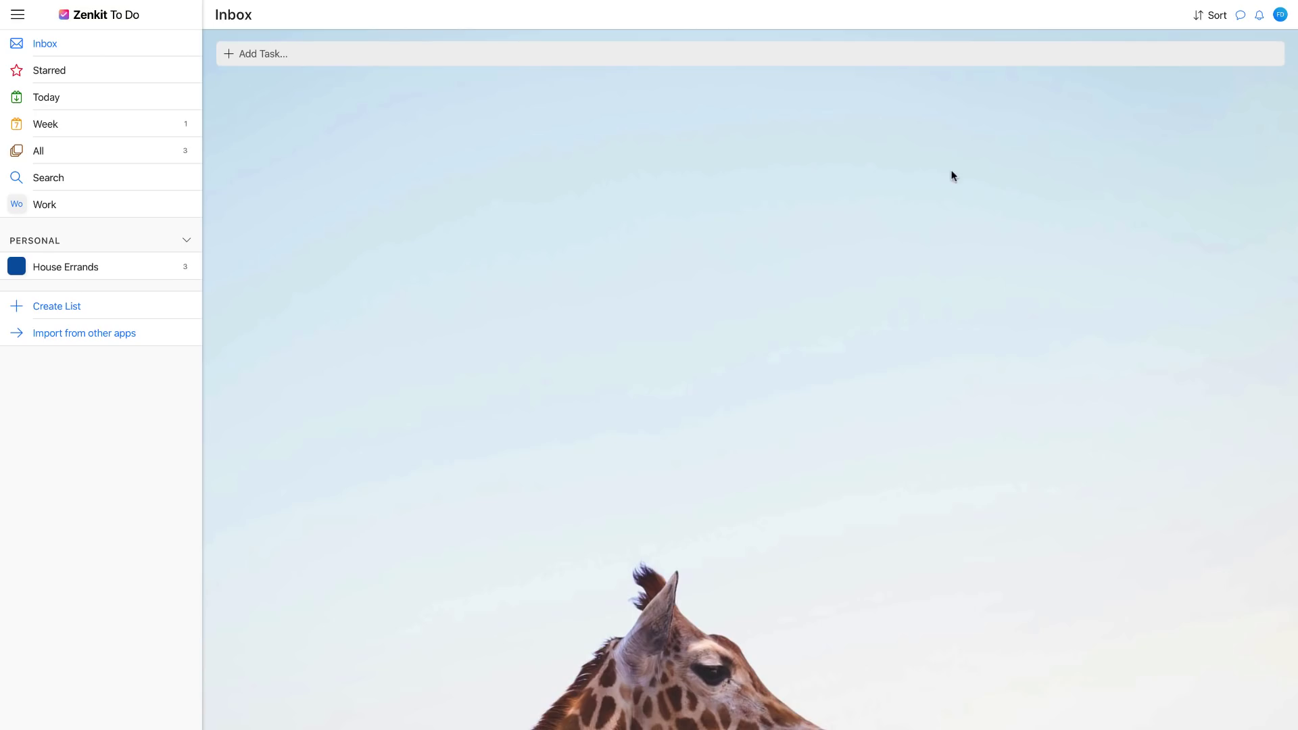
left_click(1279, 15)
left_click(1190, 98)
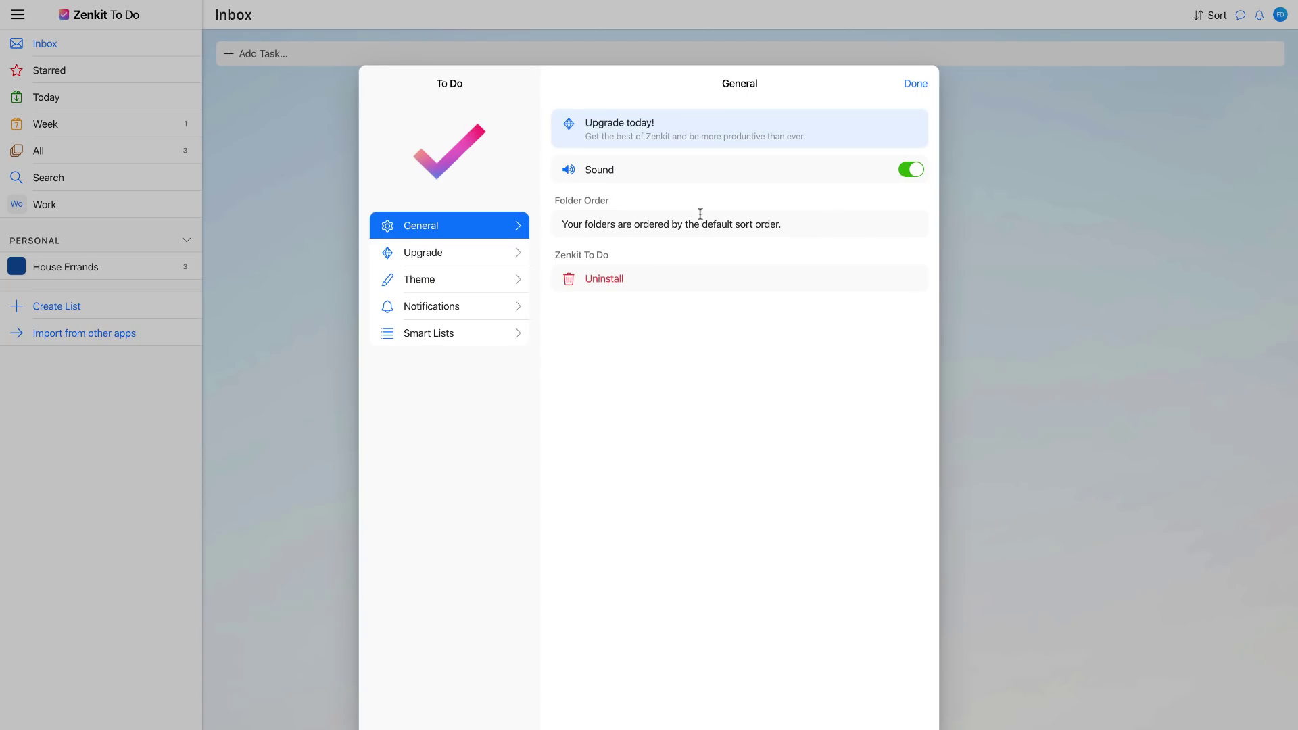
left_click(516, 257)
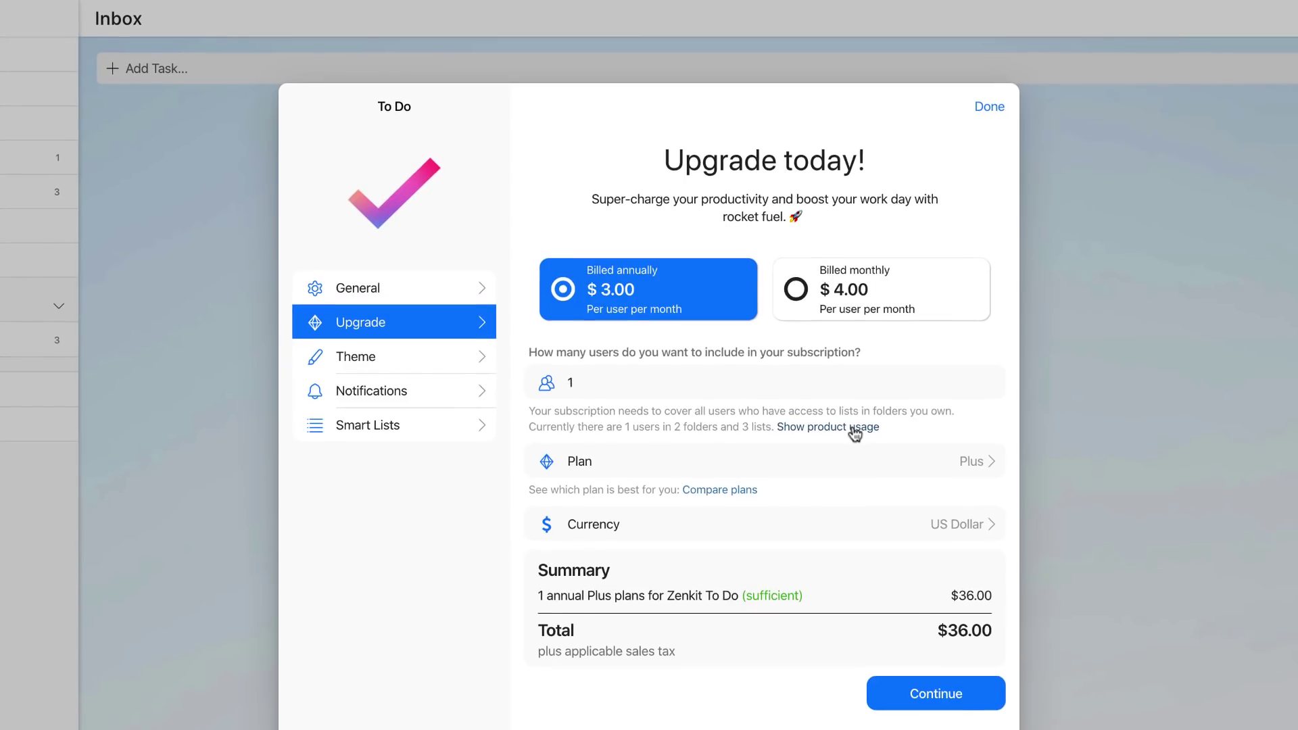
left_click(853, 424)
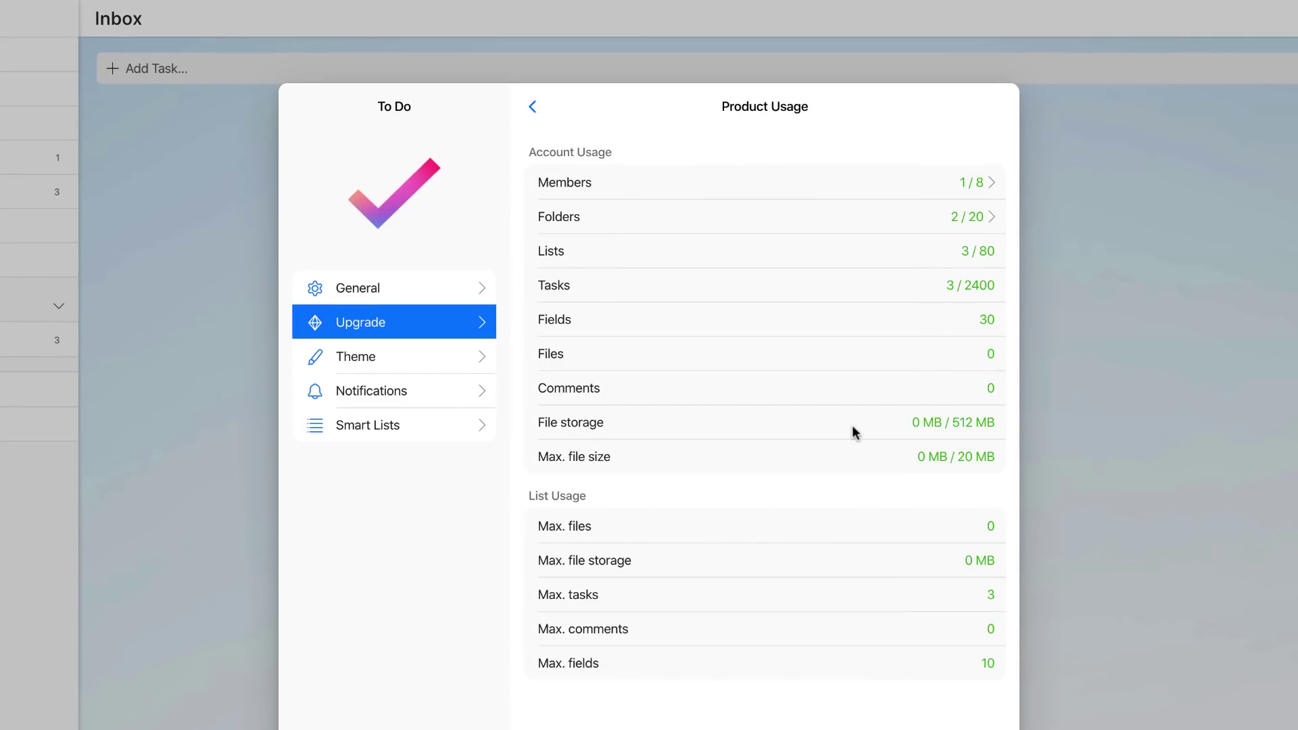
left_click(995, 216)
left_click(564, 107)
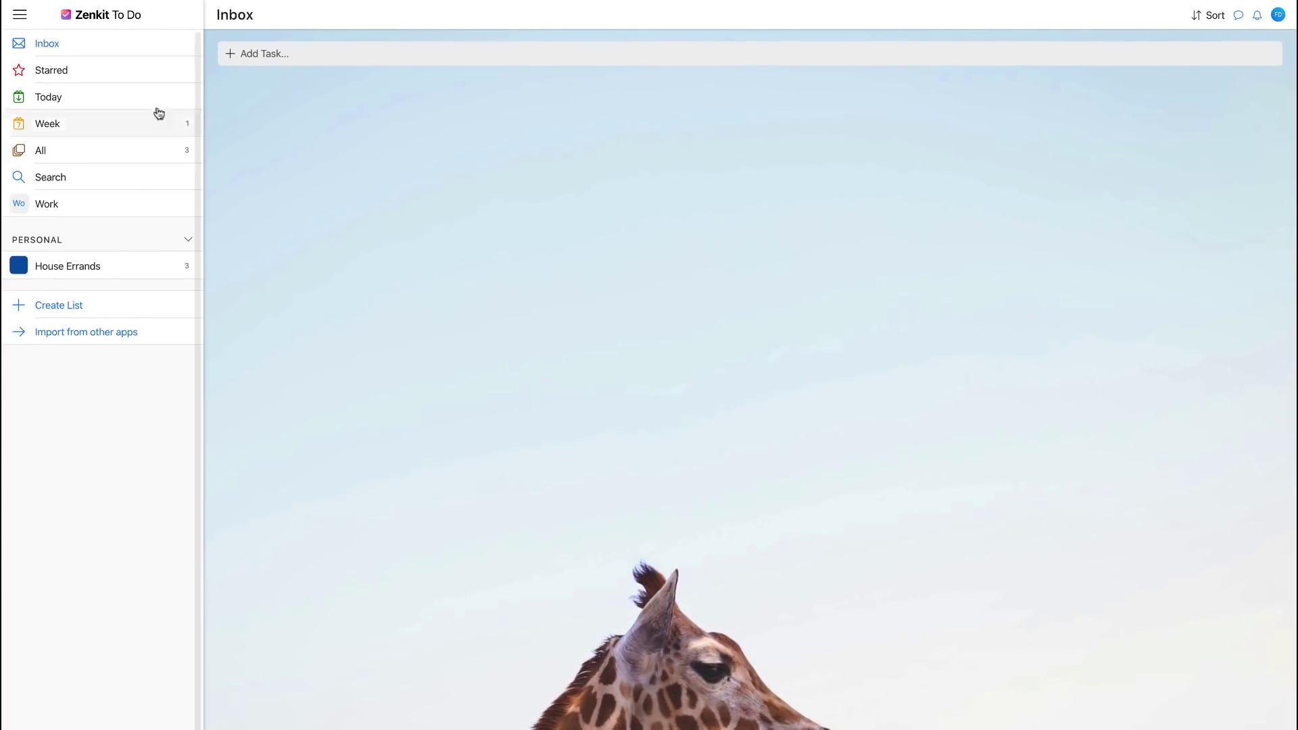
From the Week view, add Get Wipes from Downstairs as a subtask of Clean Workspace
left_click(122, 129)
left_click(373, 82)
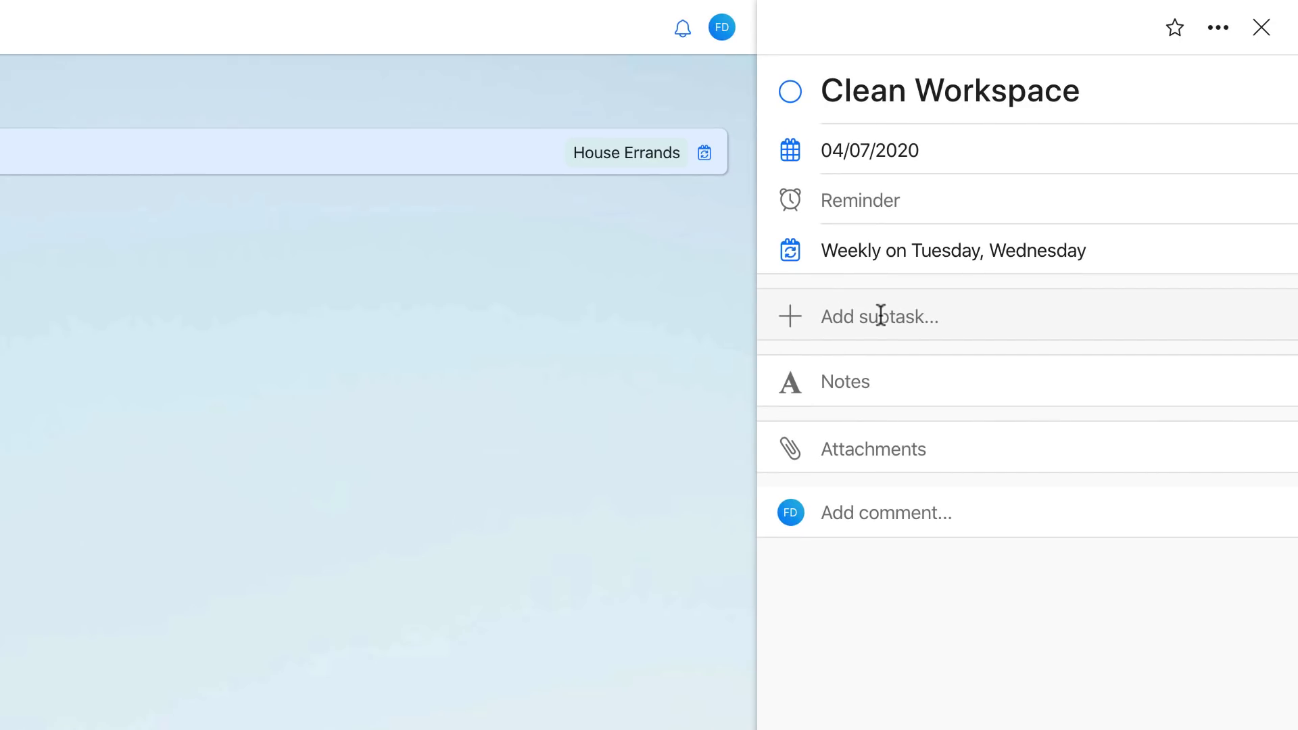
left_click(881, 315)
type("Get")
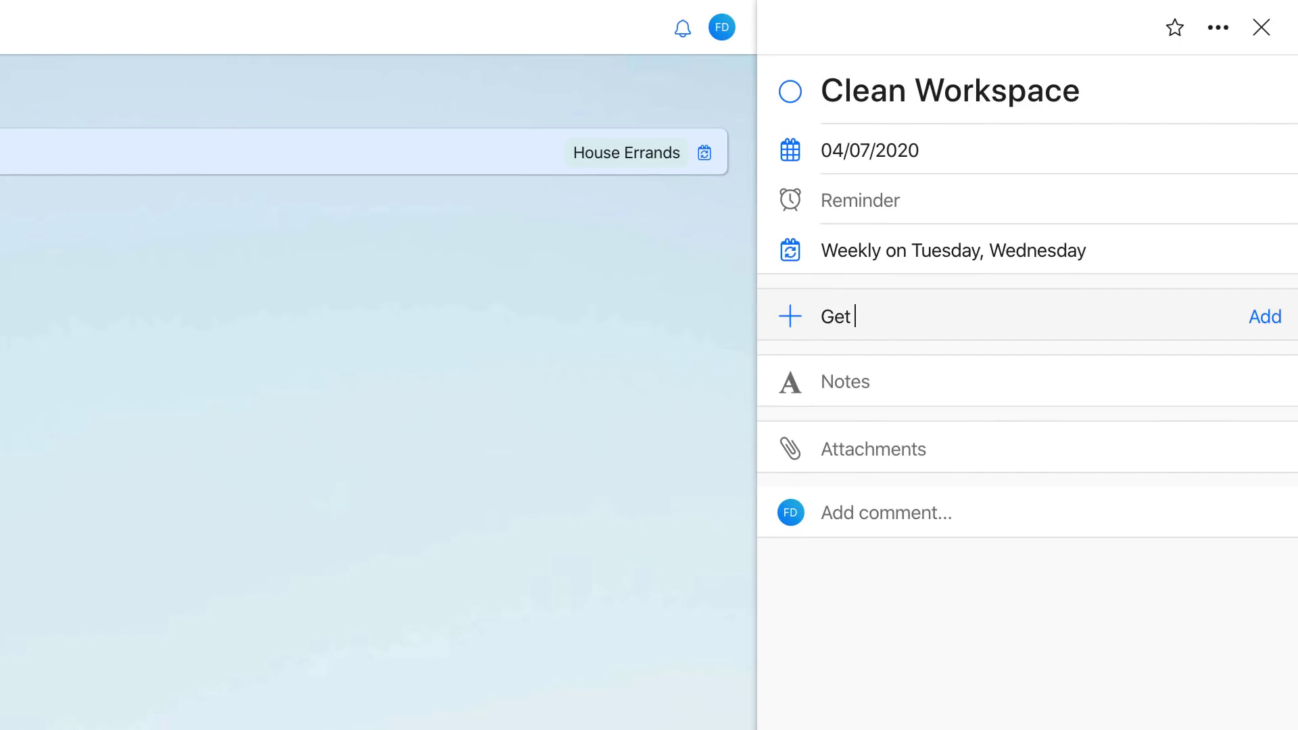
type(" Wipes ")
type("from")
type(" Downstairs")
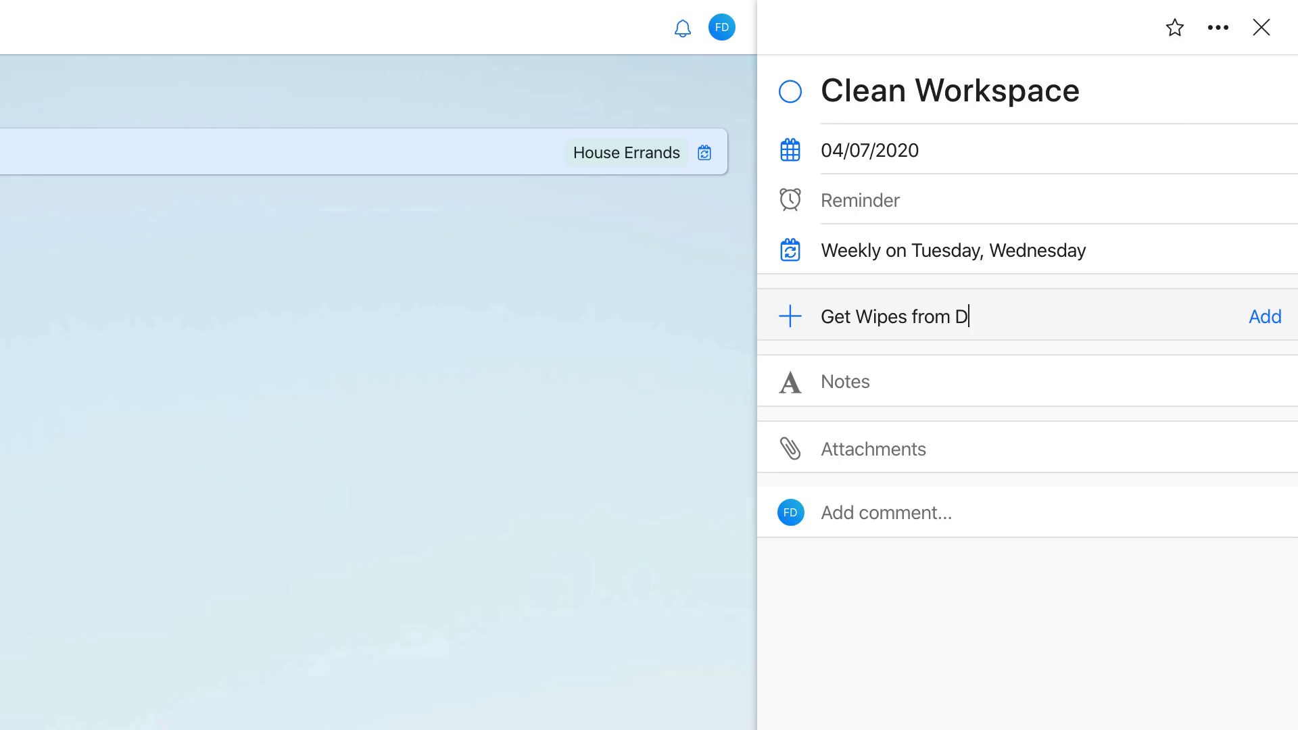
key("Return")
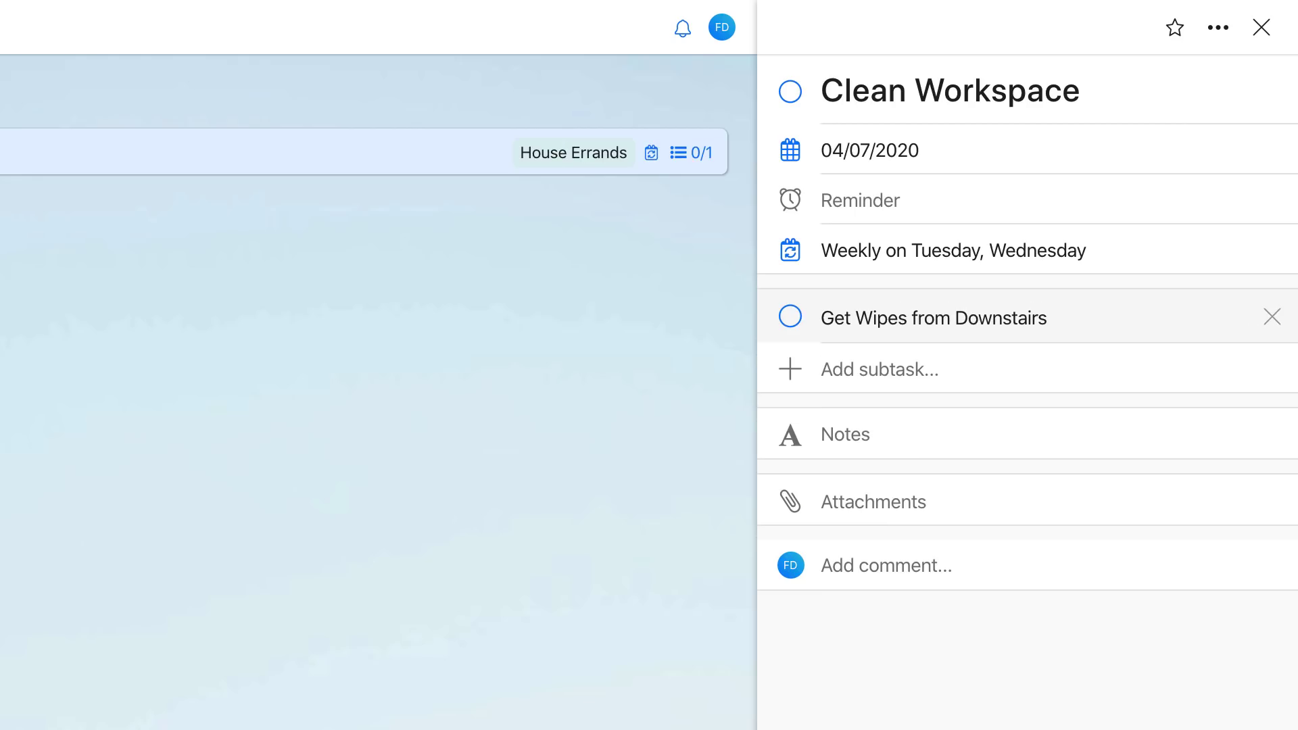
type("Wipe PC")
Add Wipe PC and Wipe subtasks, then rename Wipe to Clean Keyboard
key("Return")
type("W")
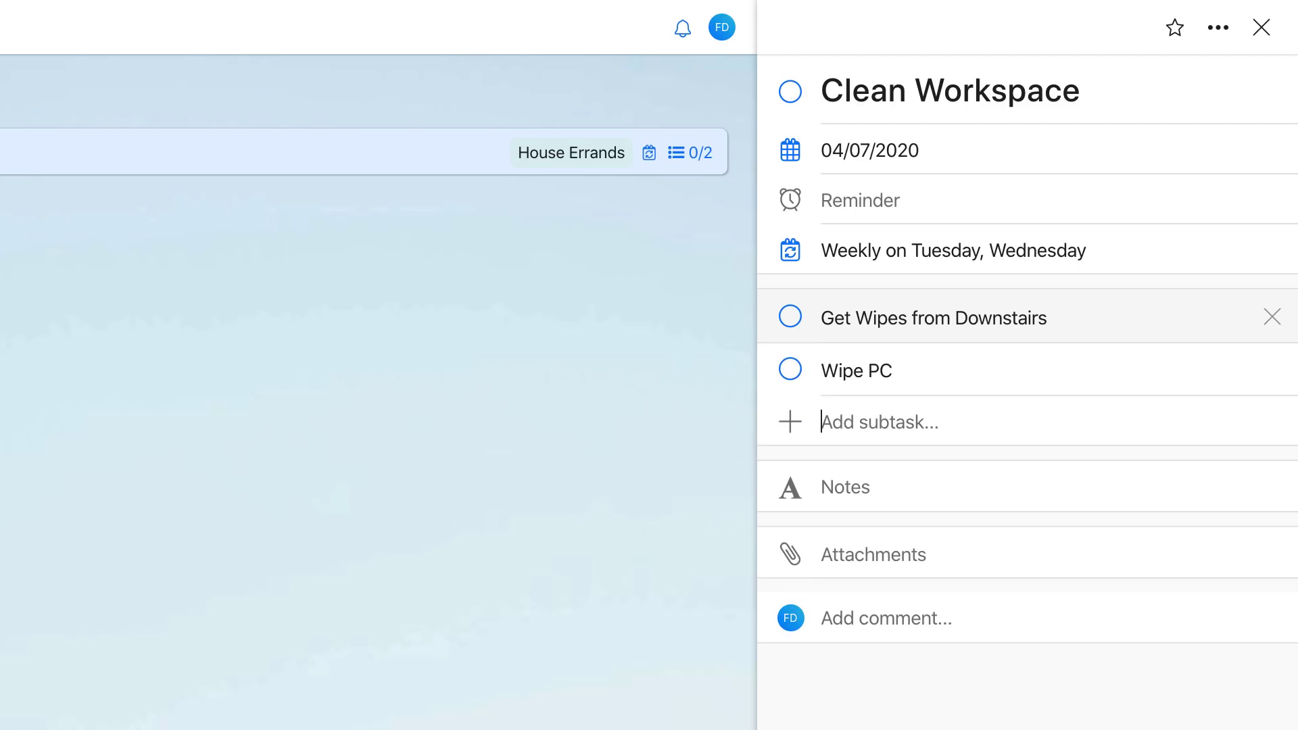
type("ipe")
key("Return")
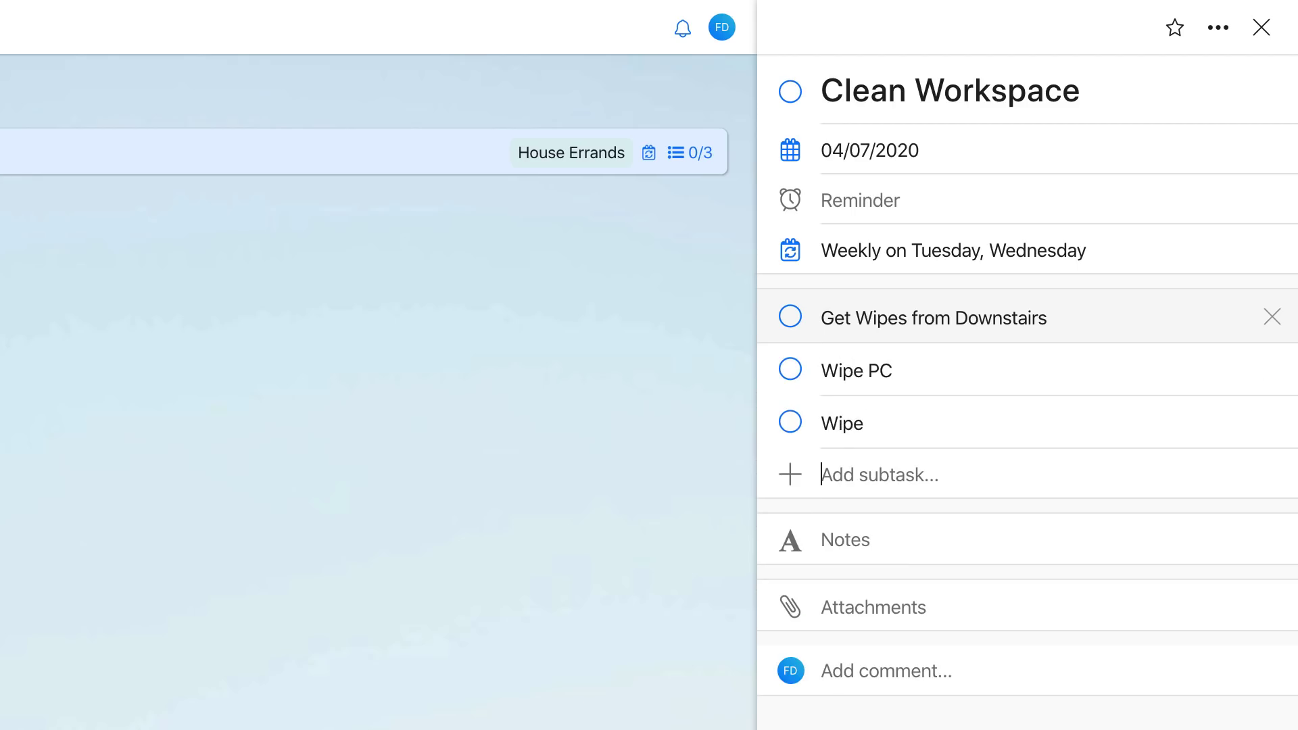
left_click(896, 411)
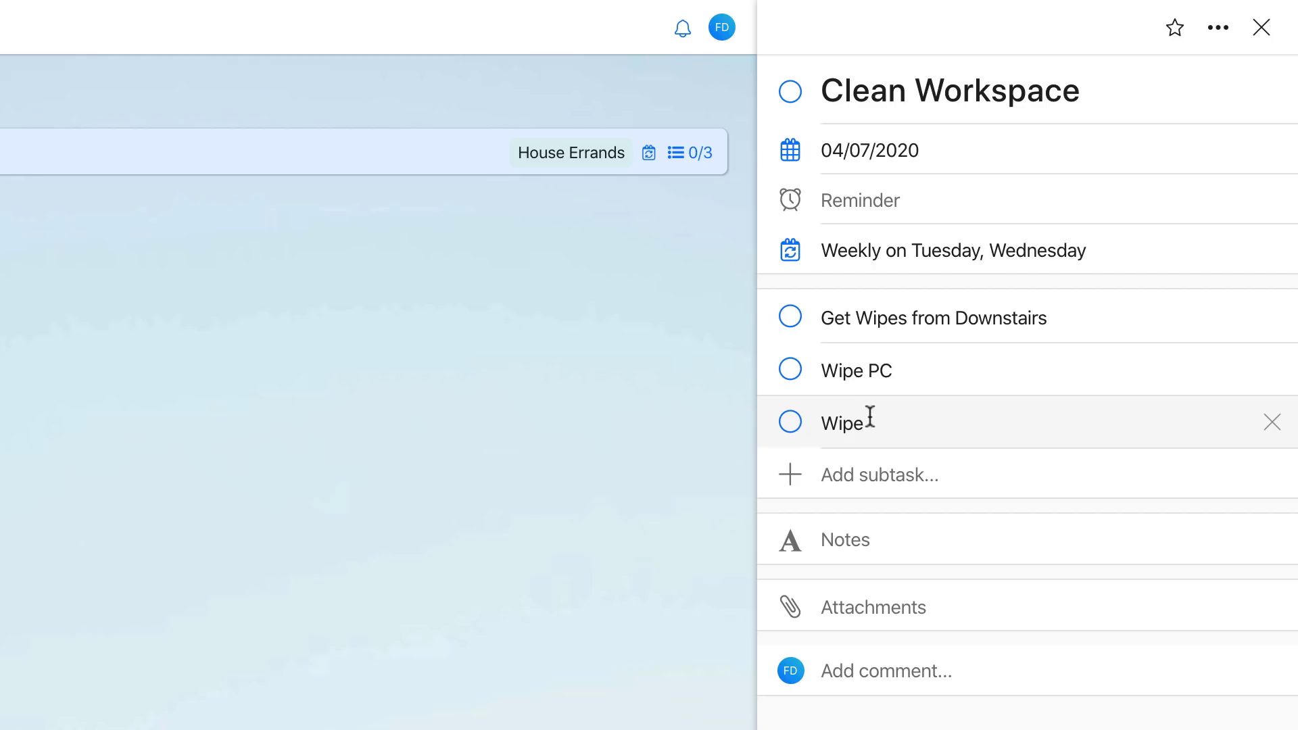
double_click(869, 419)
type("Clean ")
type("Keyboard")
key("Return")
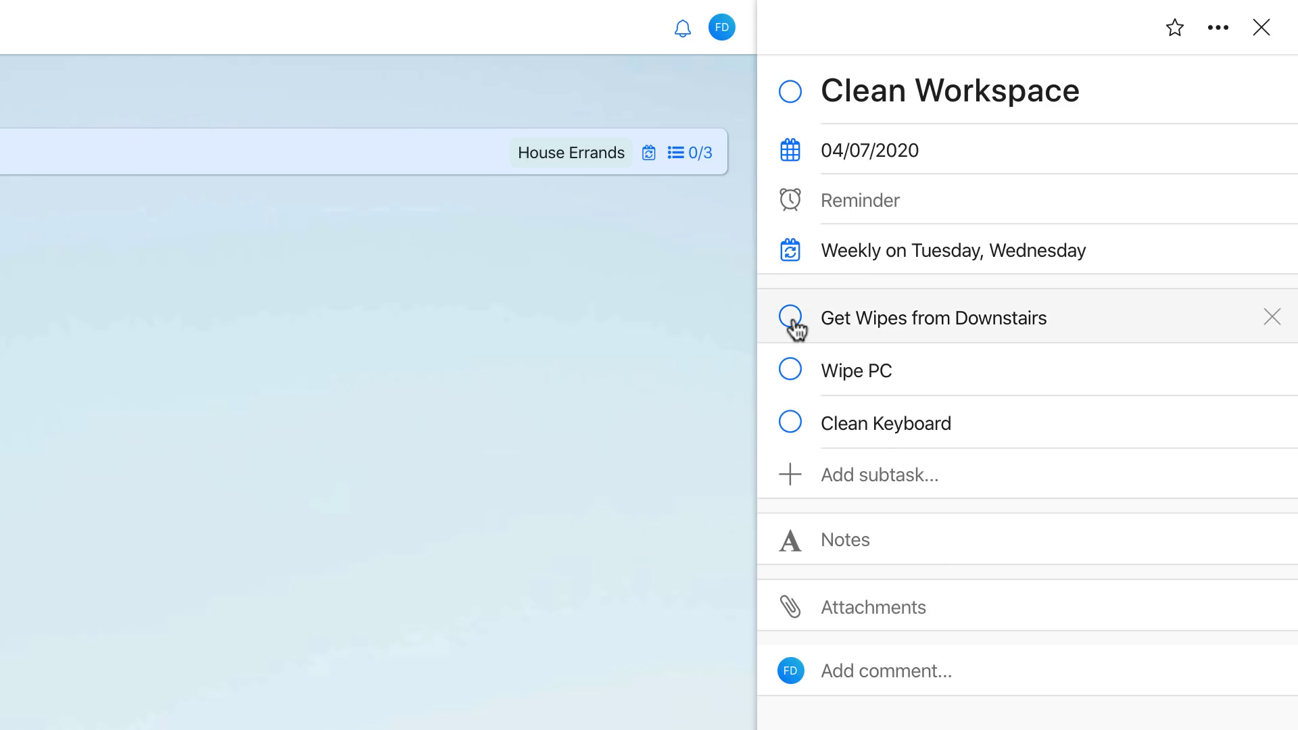
Check off Get Wipes from Downstairs, Wipe PC and Clean Keyboard, then complete Clean Workspace
left_click(791, 318)
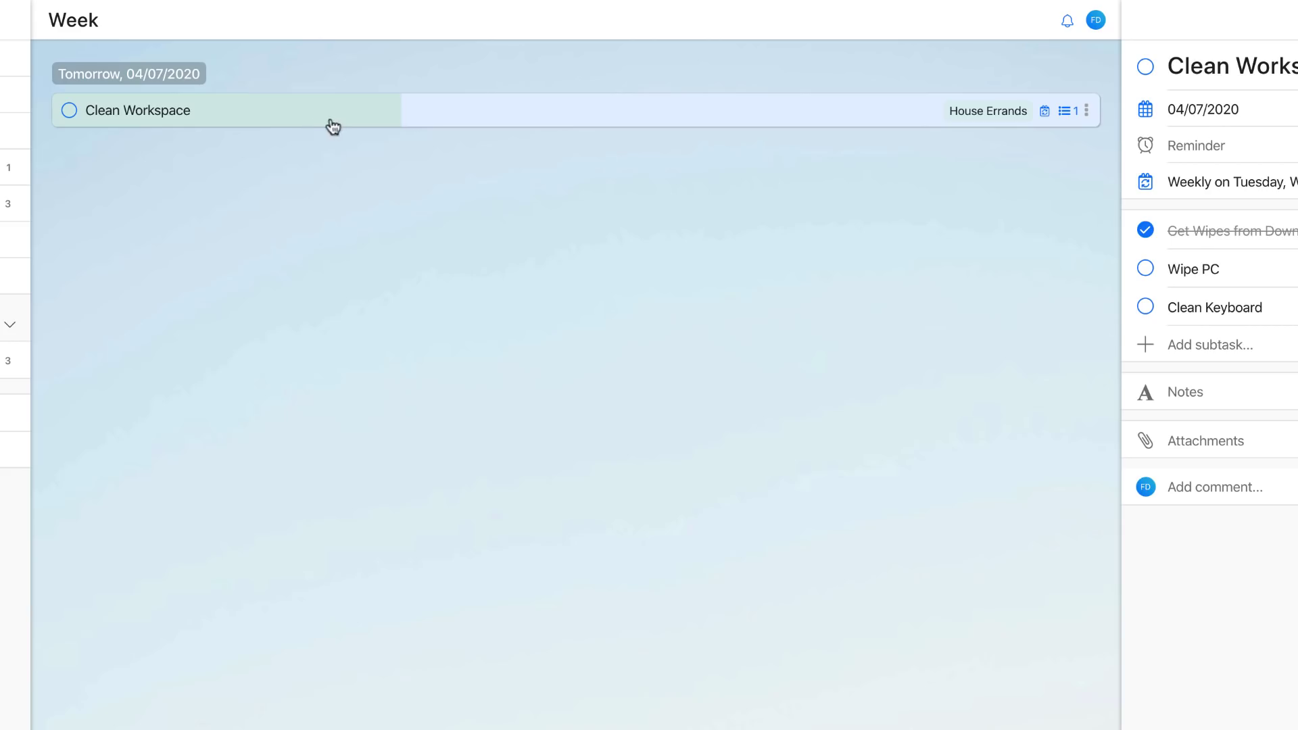
mouse_move(366, 152)
left_click(1145, 269)
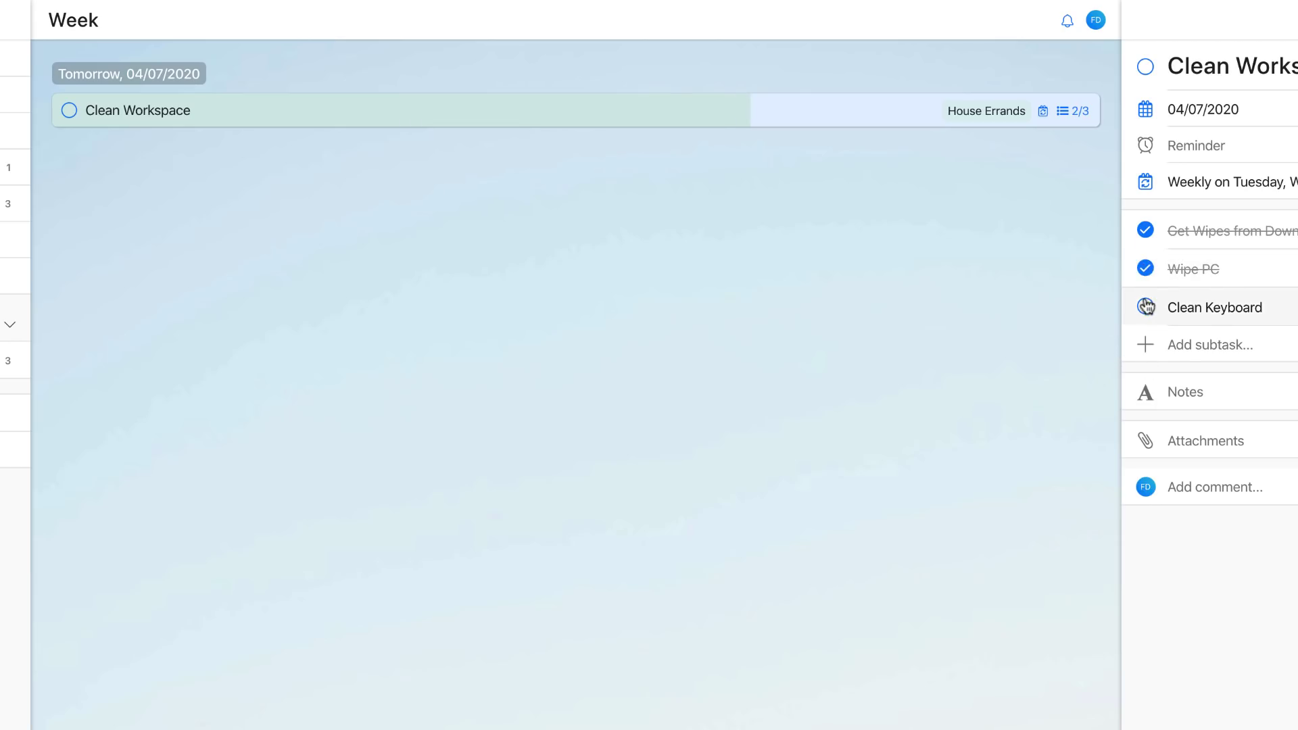
left_click(1145, 306)
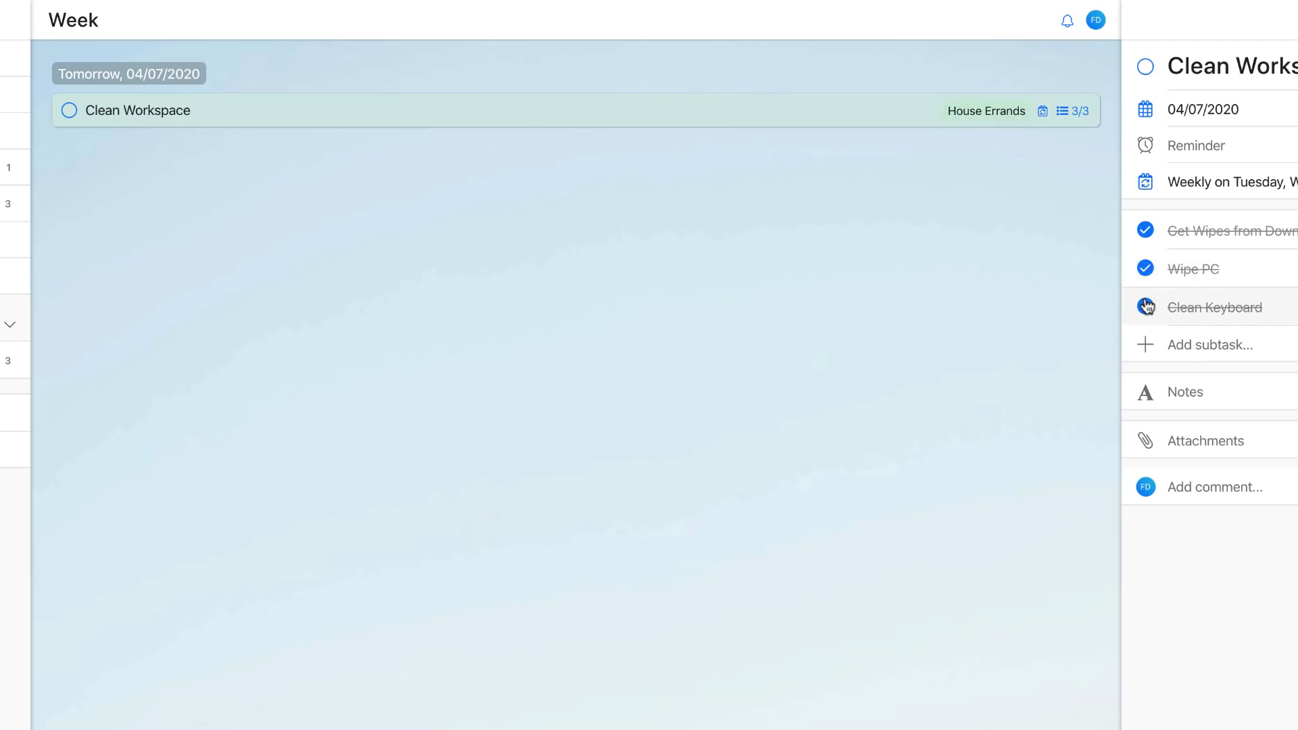
left_click(1145, 67)
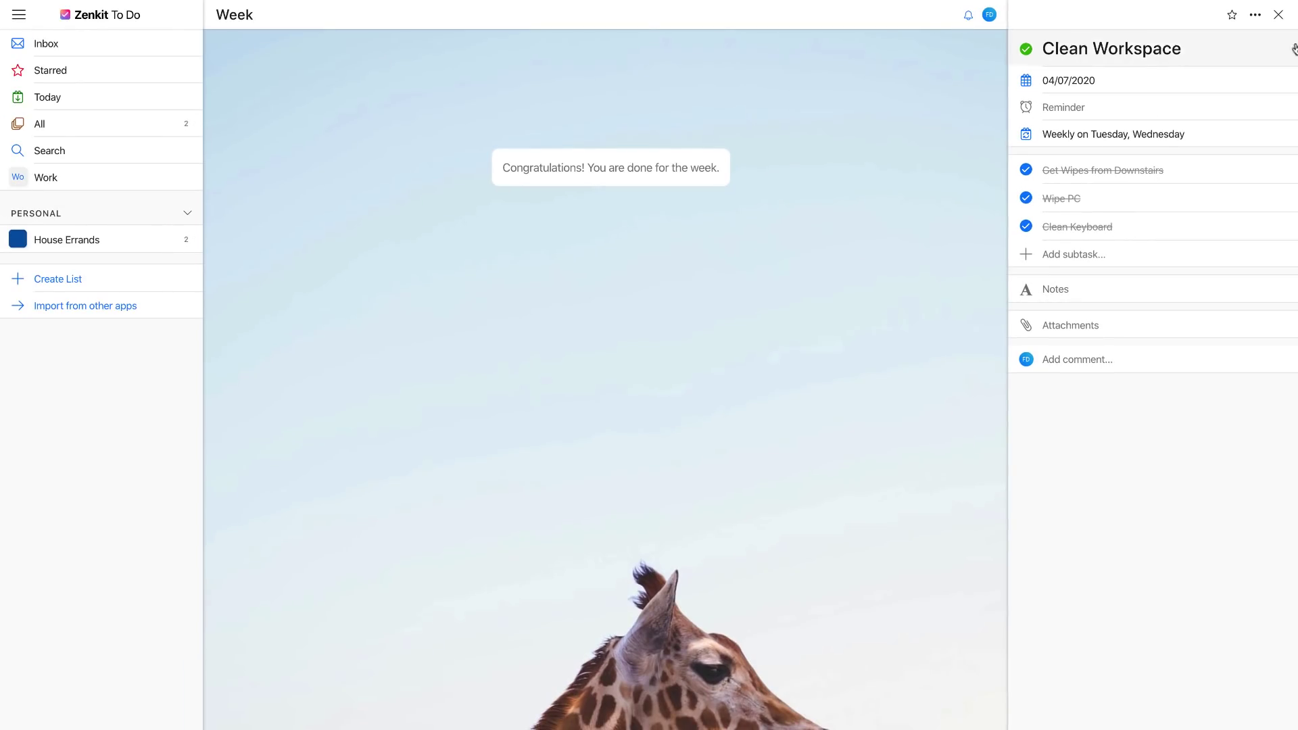
Close Clean Workspace, view product usage under Settings > Upgrade, then show the All tasks list
left_click(1278, 15)
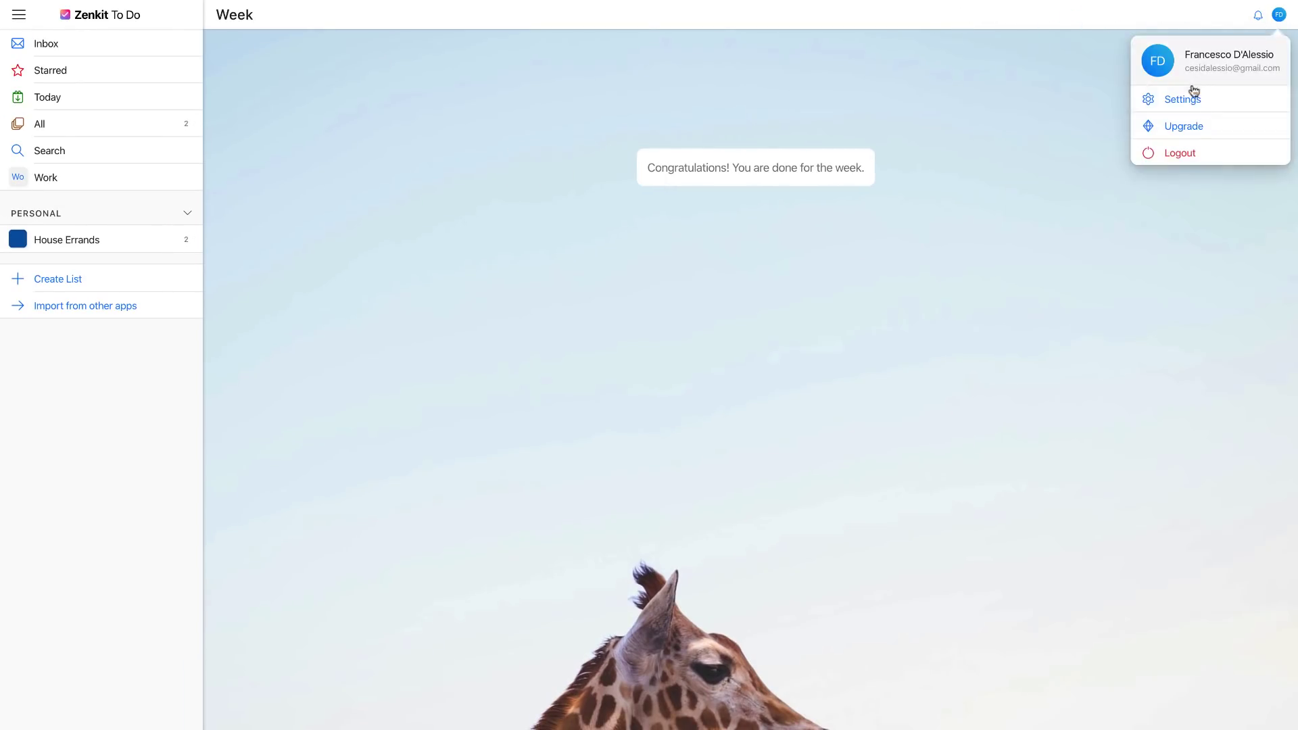
left_click(1189, 93)
left_click(459, 262)
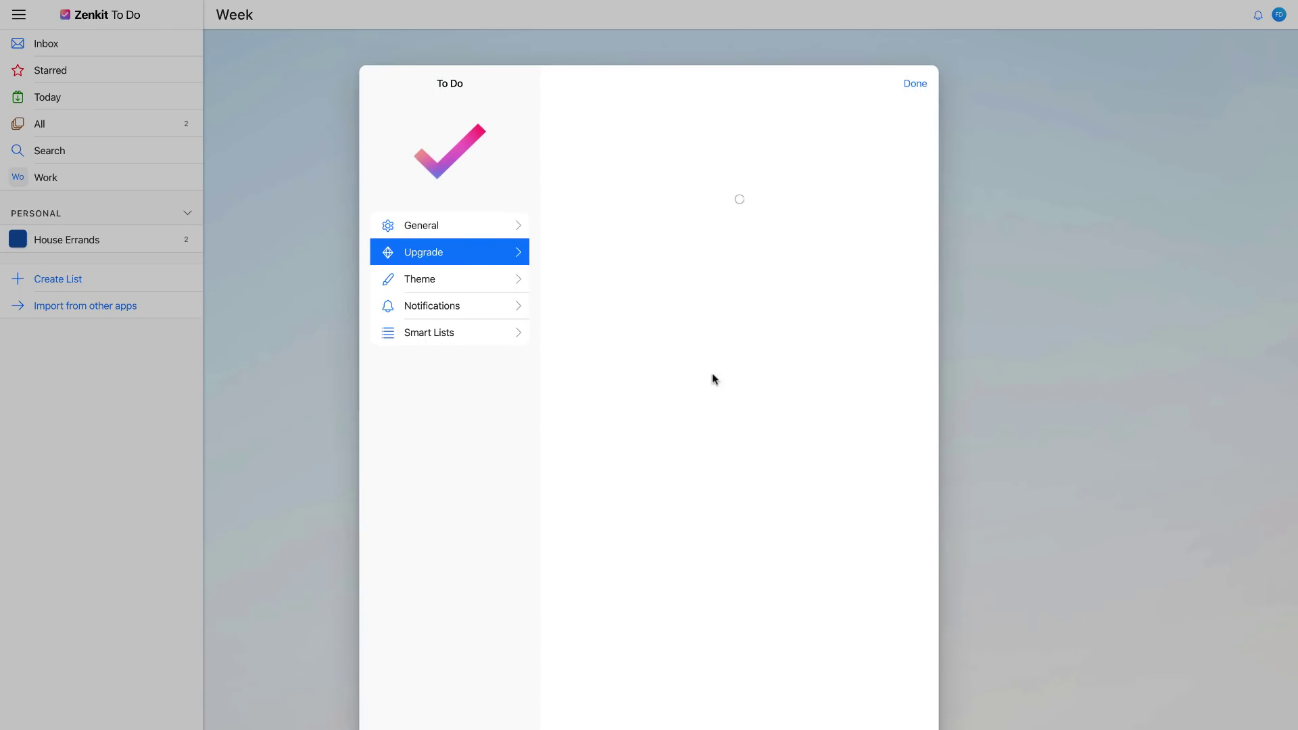
left_click(779, 336)
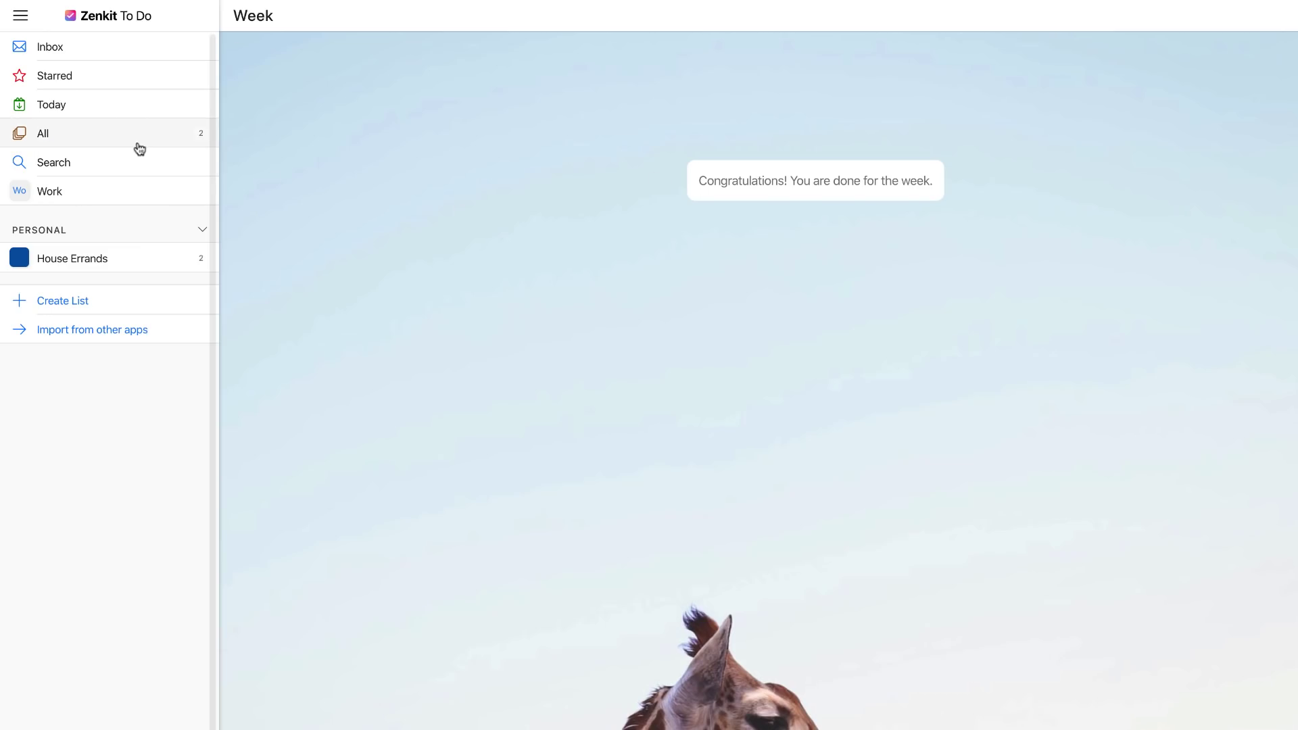
left_click(136, 145)
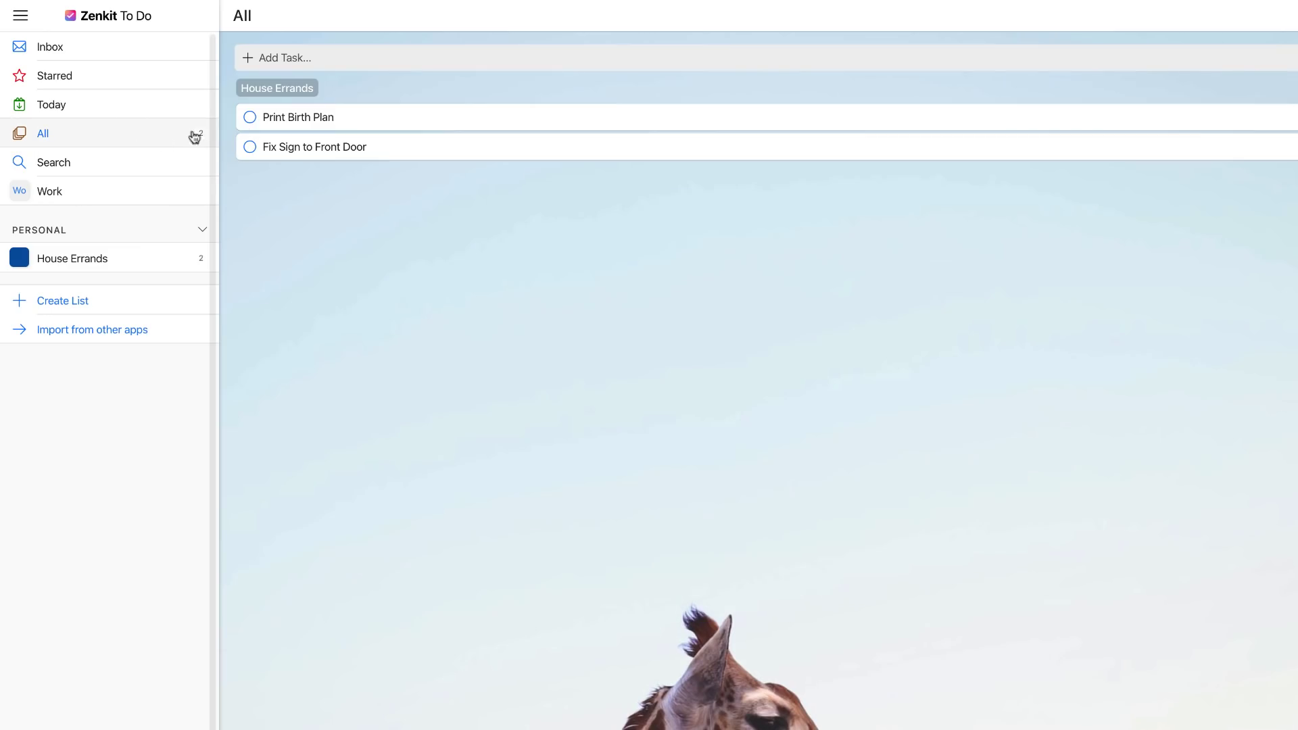
Open Fix Sign to Front Door and attach the image file app-icons-discord.png from the computer
left_click(444, 152)
left_click(870, 400)
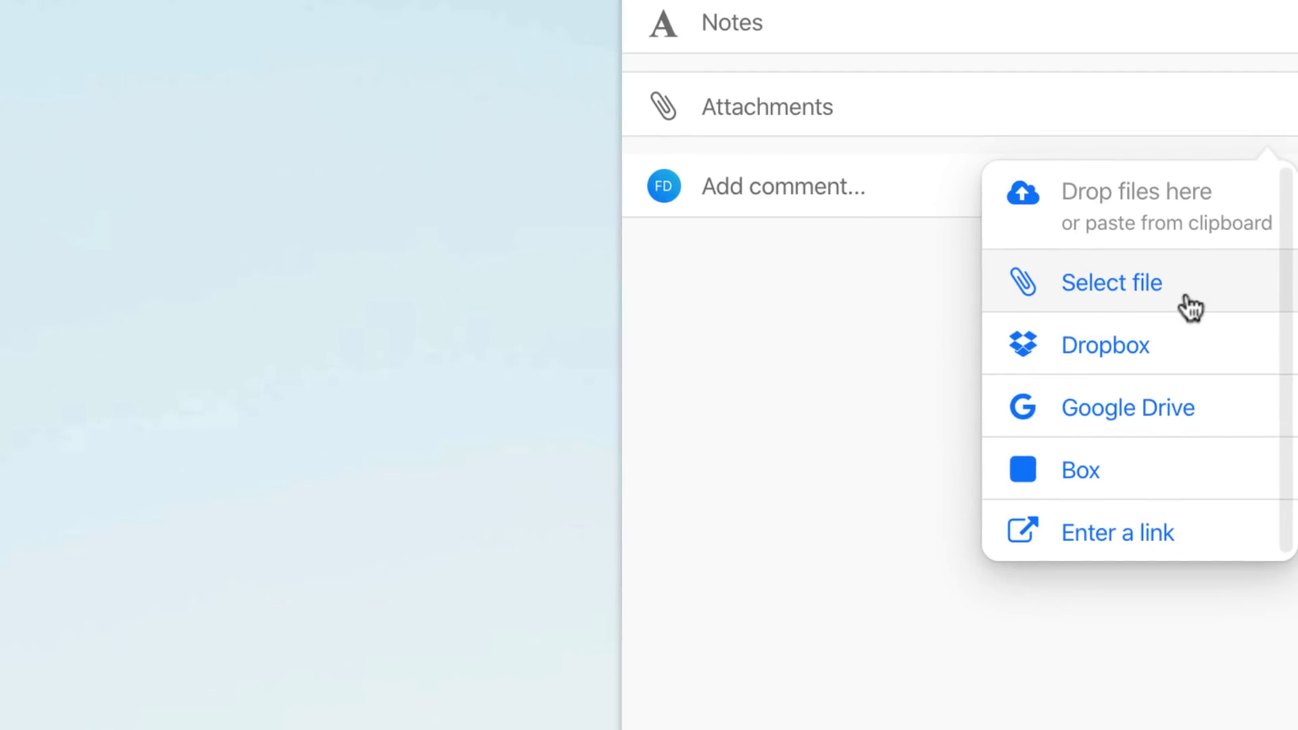
left_click(1181, 307)
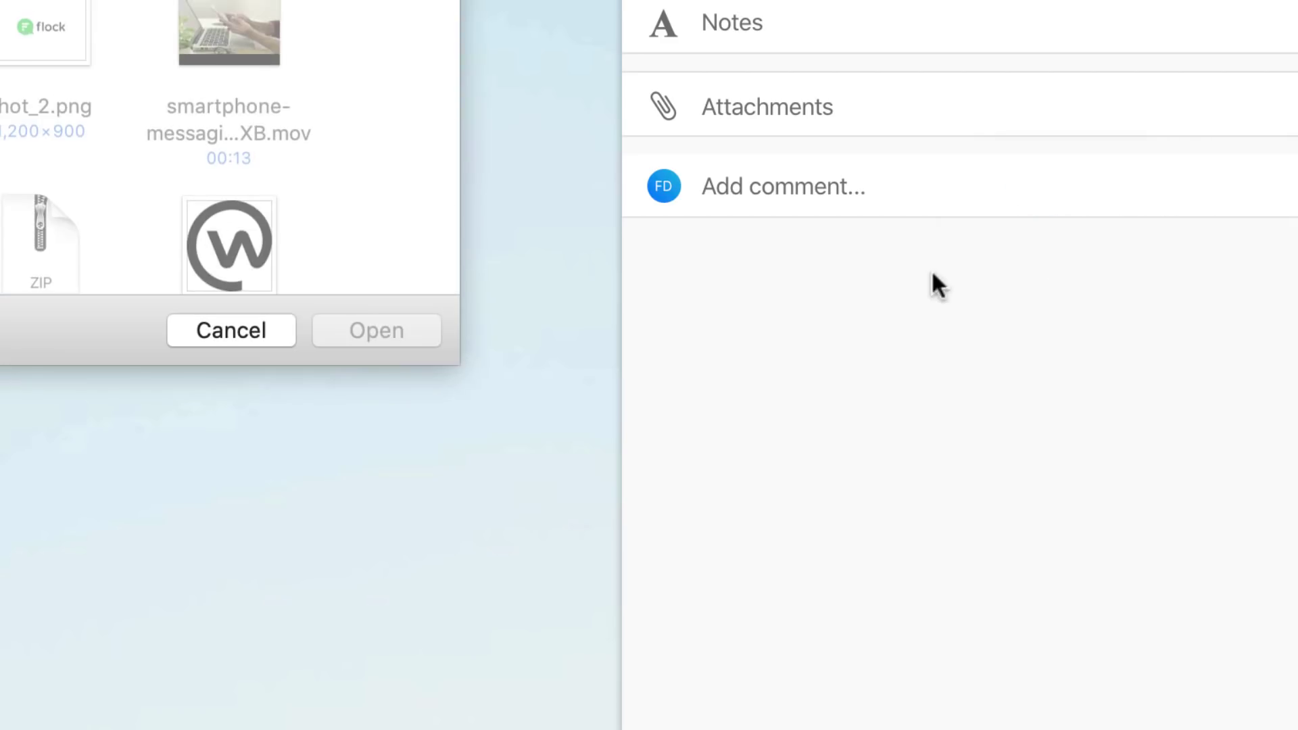
key("Return")
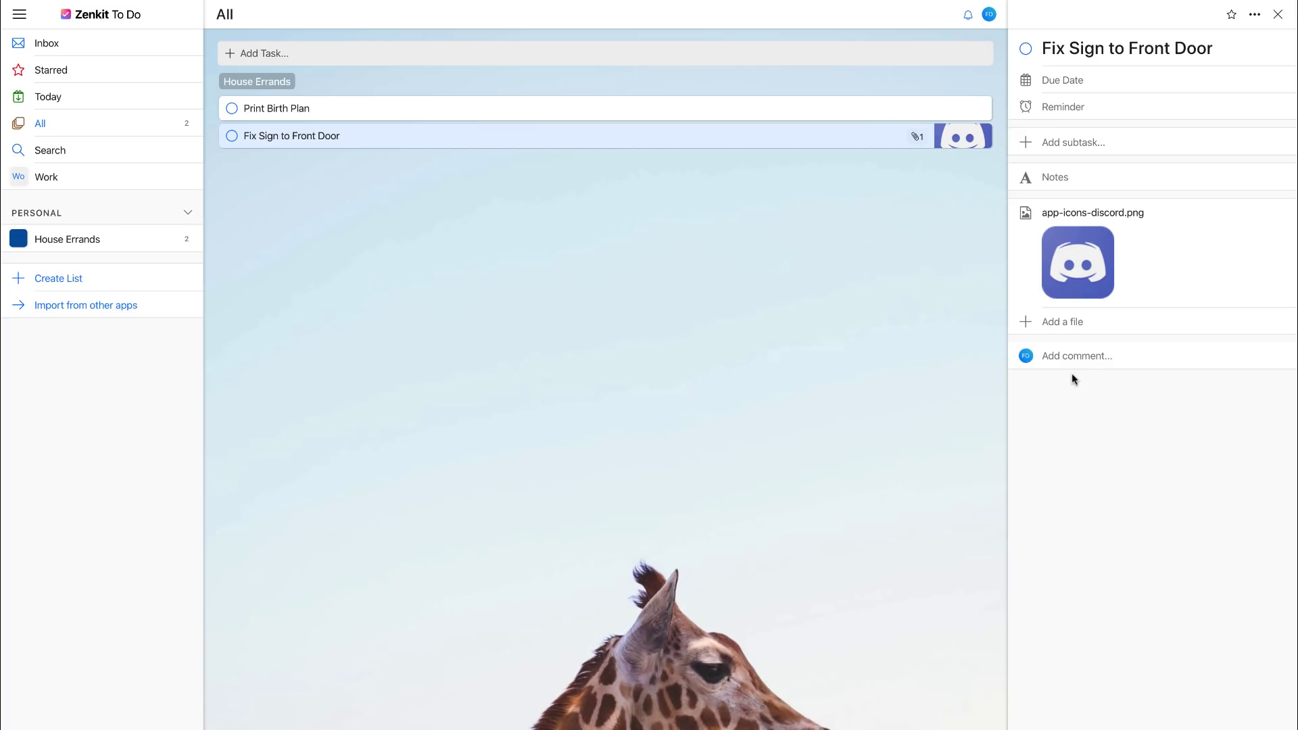
Post a 'Hi @' comment mentioning the suggested user, then bring up the Reminder option
left_click(1084, 355)
type("Hi @")
left_click(1142, 377)
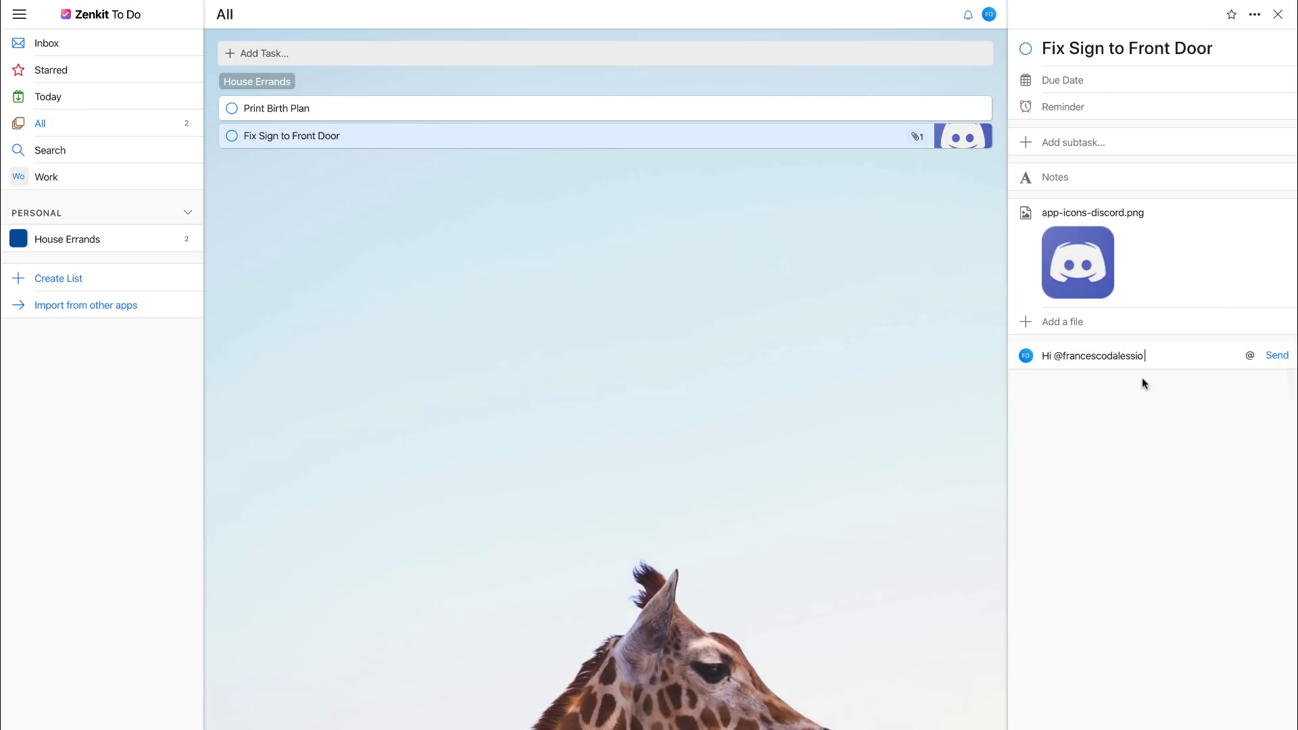
key("Return")
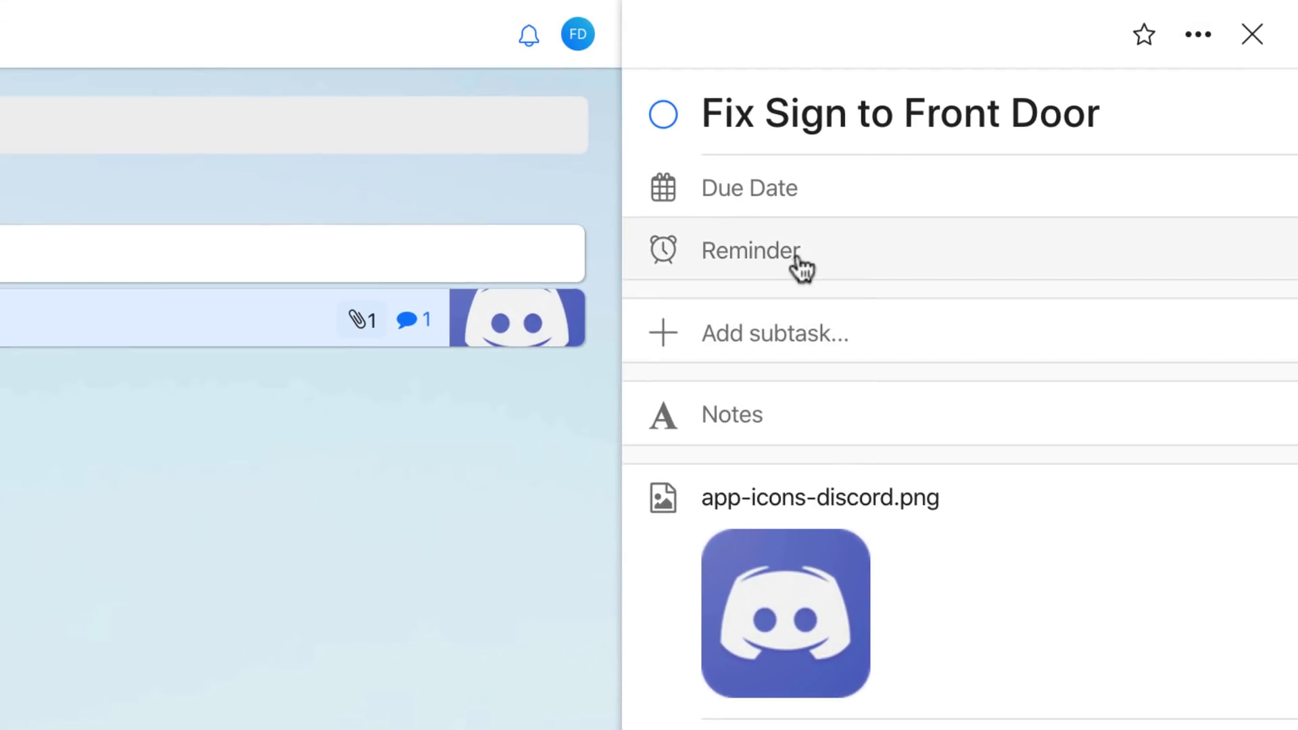
left_click(799, 260)
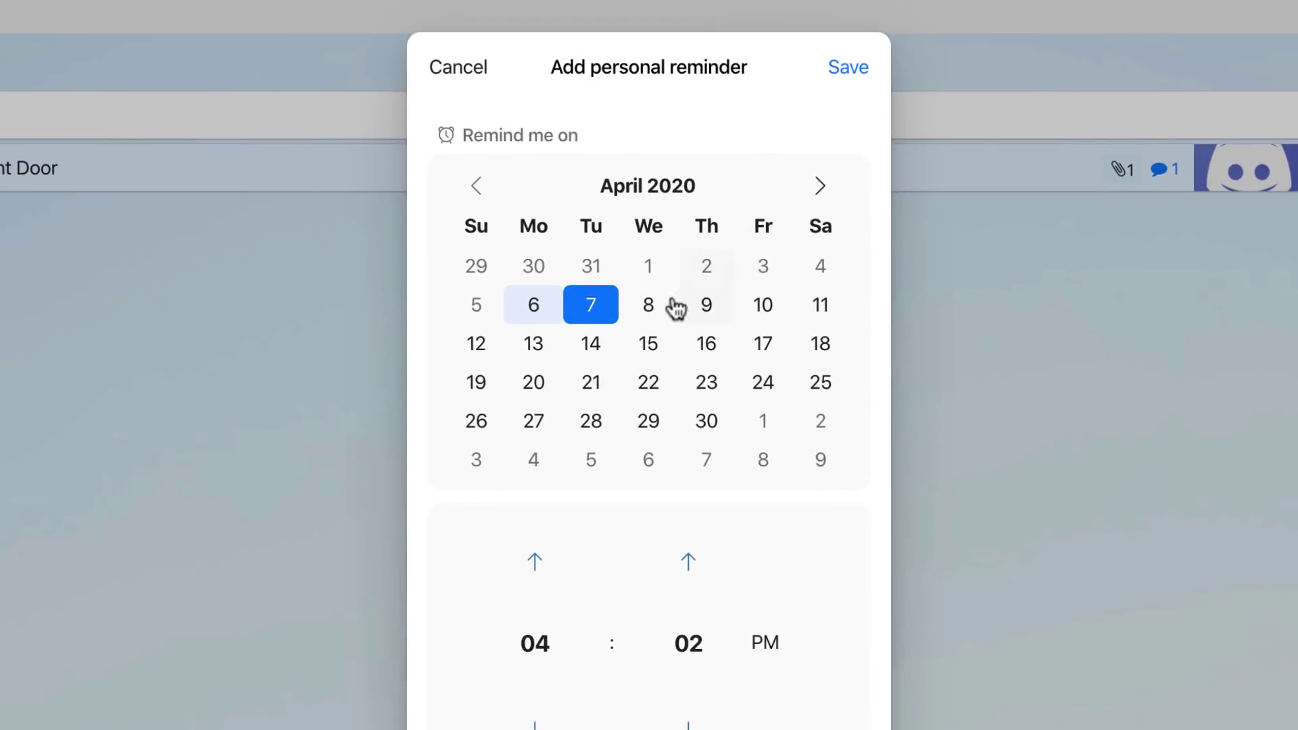
Save a personal reminder dated April 8 with the hour moved back to 03
left_click(655, 306)
left_click(534, 715)
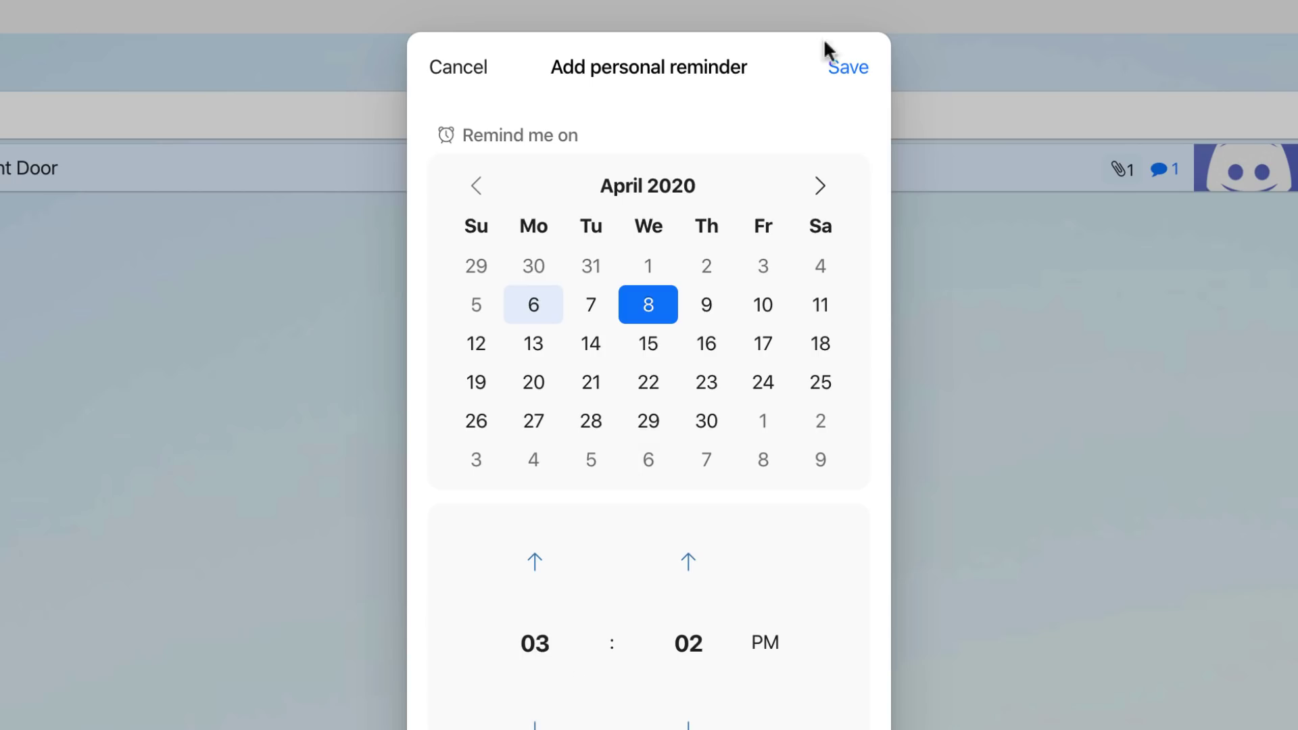
left_click(835, 71)
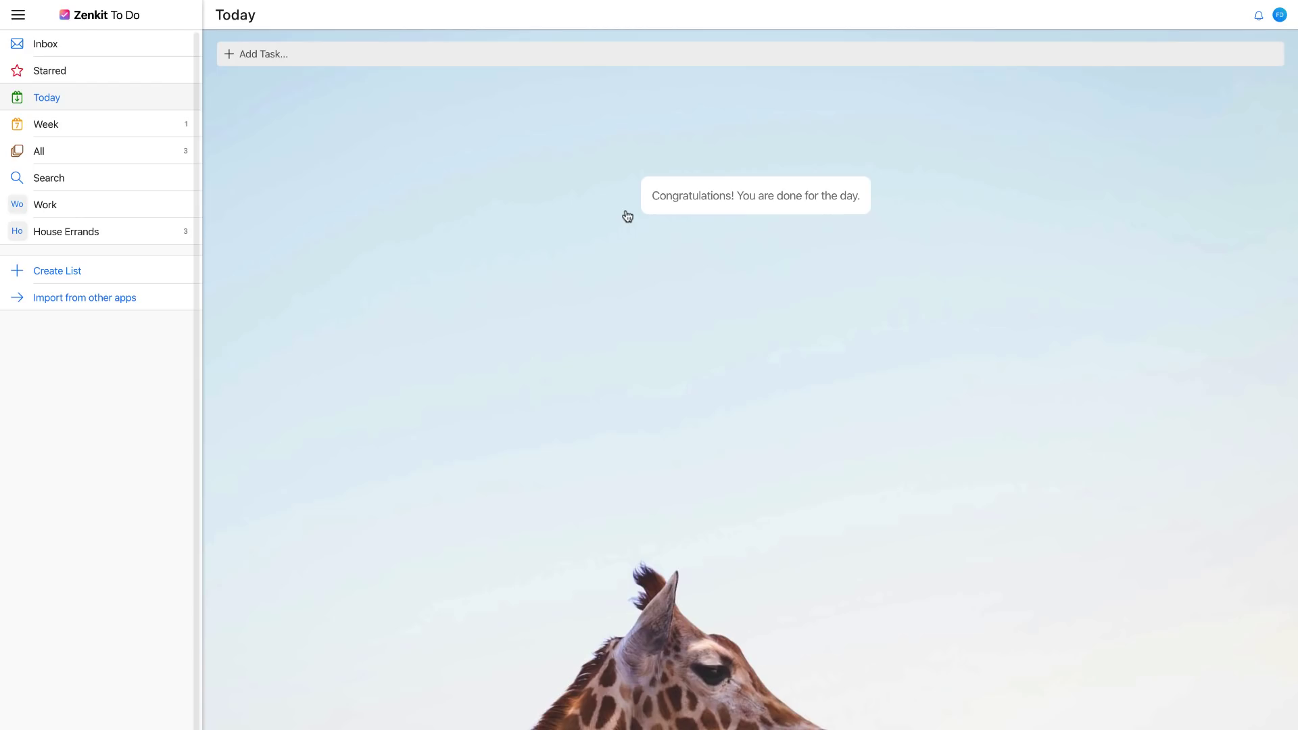
Open the FD avatar dropdown showing Settings, Upgrade and Logout
left_click(1280, 14)
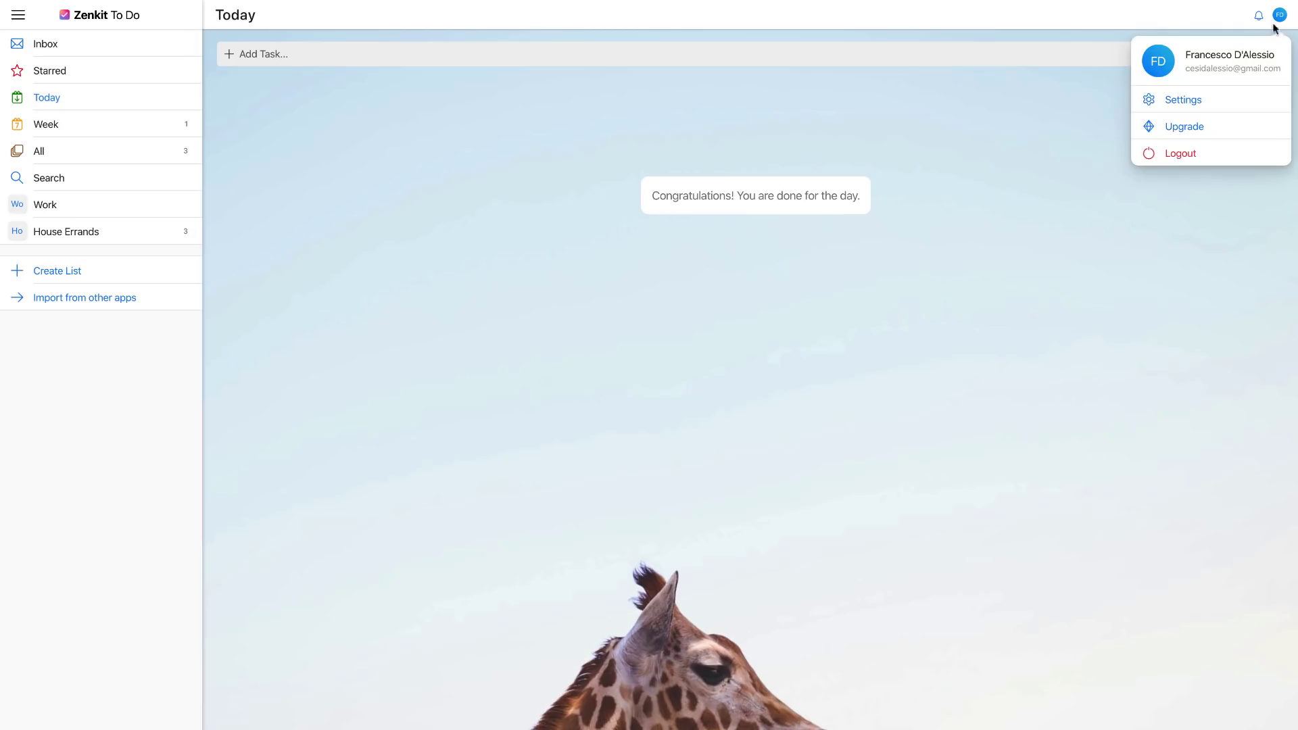